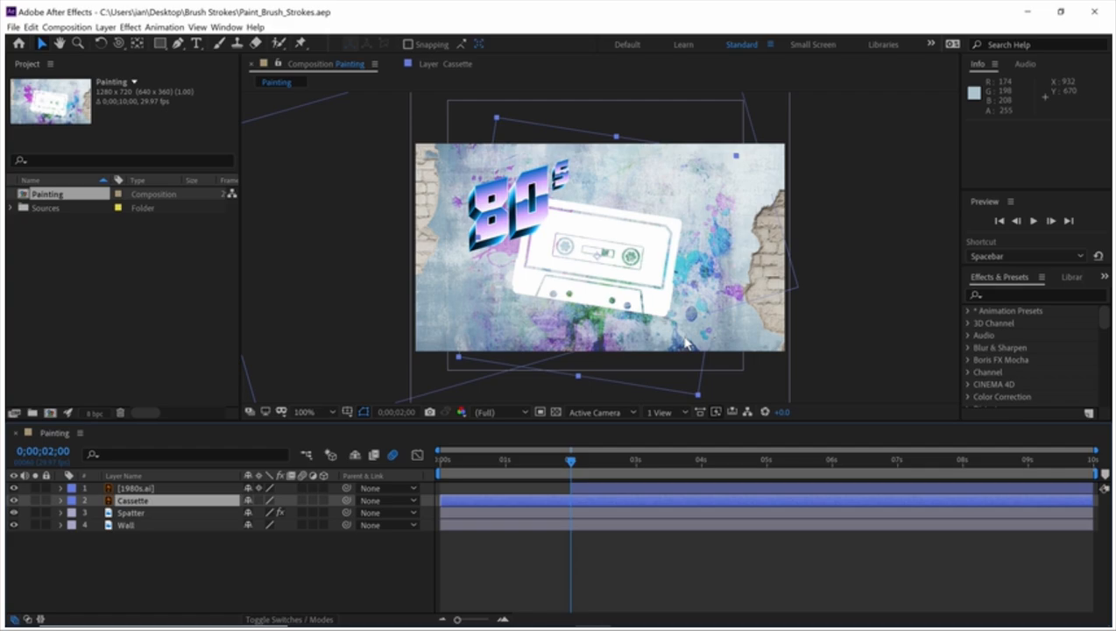
Duplicate the Cassette layer and hide the duplicate, Cassette 2.
{"action": "left_click", "coordinate": [109, 501]}
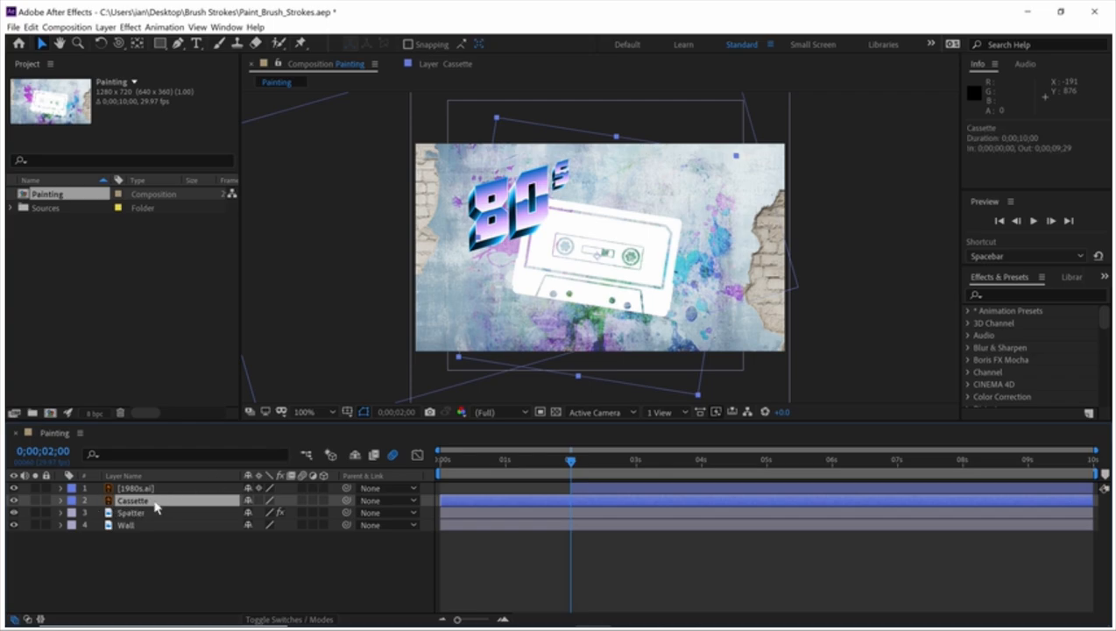
{"action": "key", "text": "ctrl+d"}
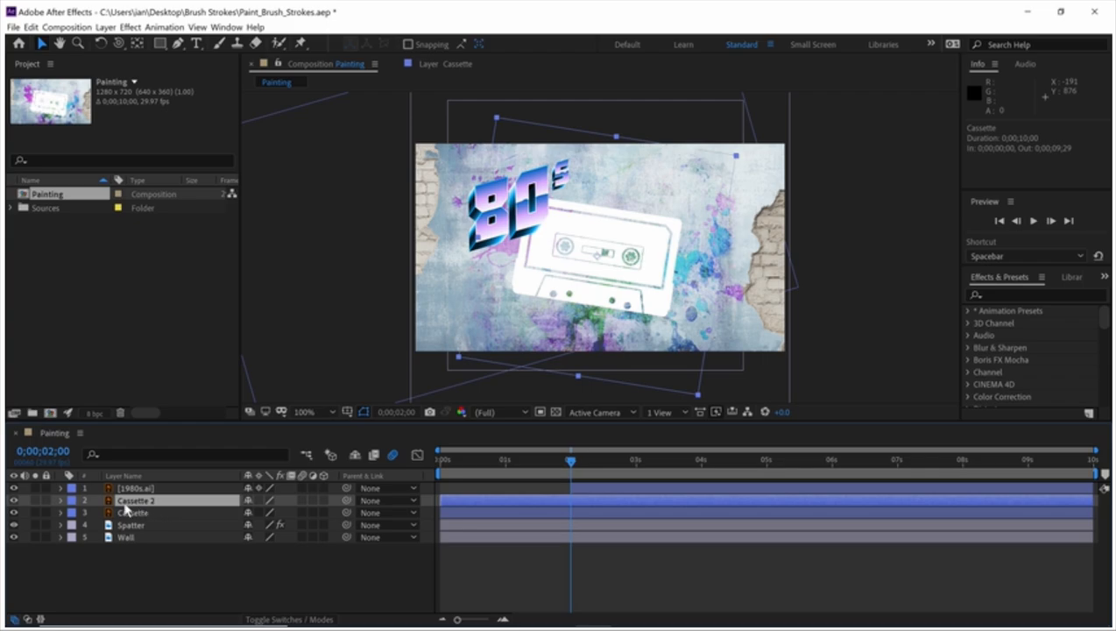
{"action": "left_click", "coordinate": [13, 500]}
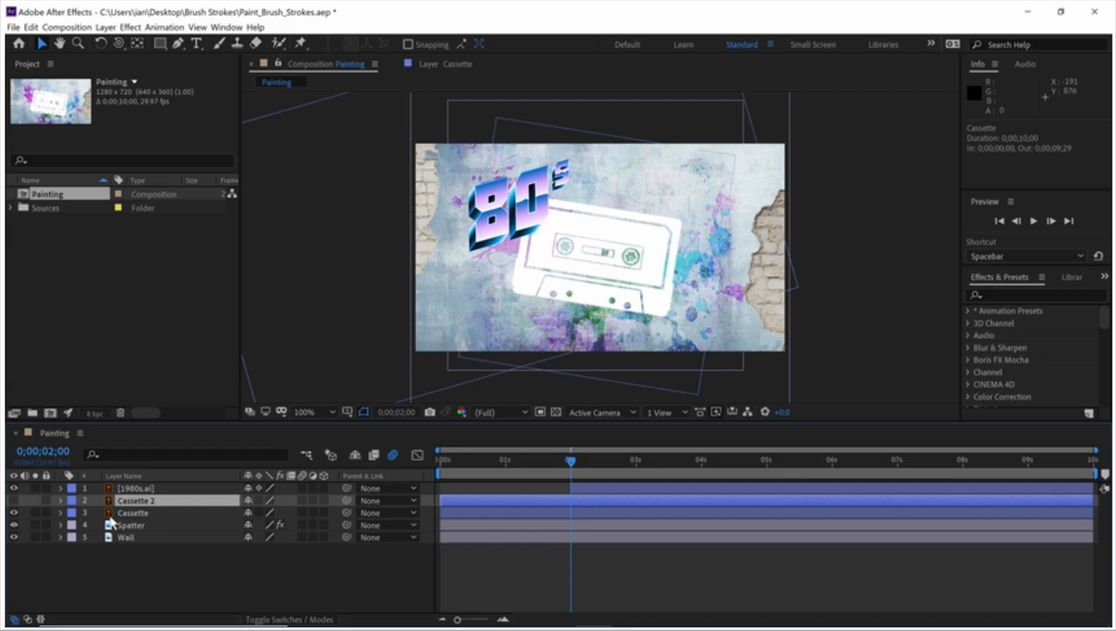
Open the original Cassette layer in its own layer view and switch to the Paint workspace.
{"action": "double_click", "coordinate": [109, 514]}
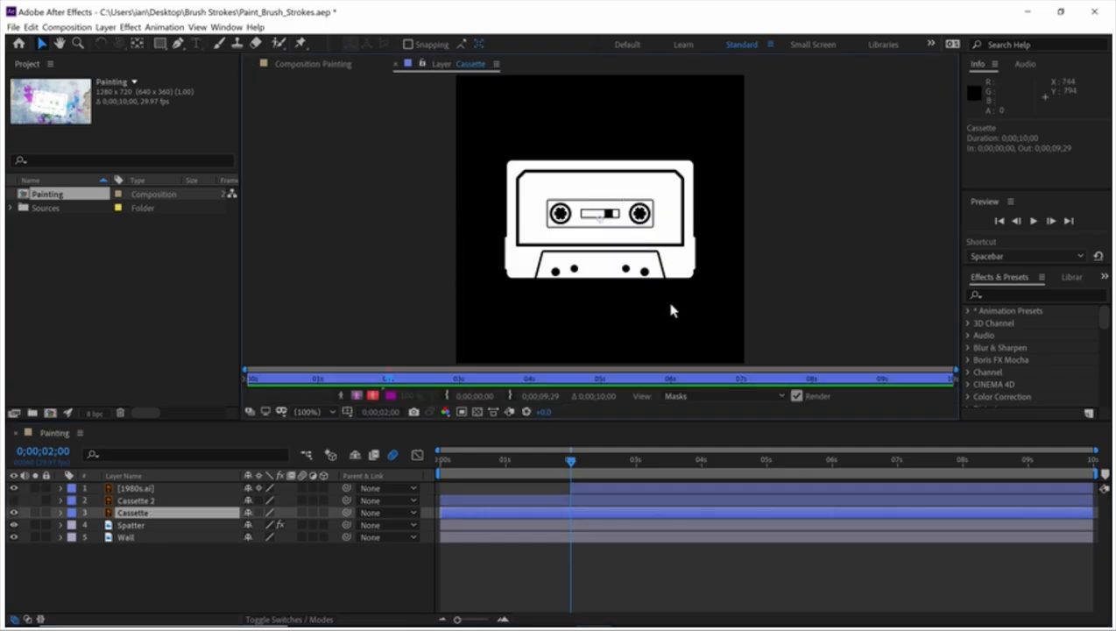
{"action": "left_click", "coordinate": [931, 45]}
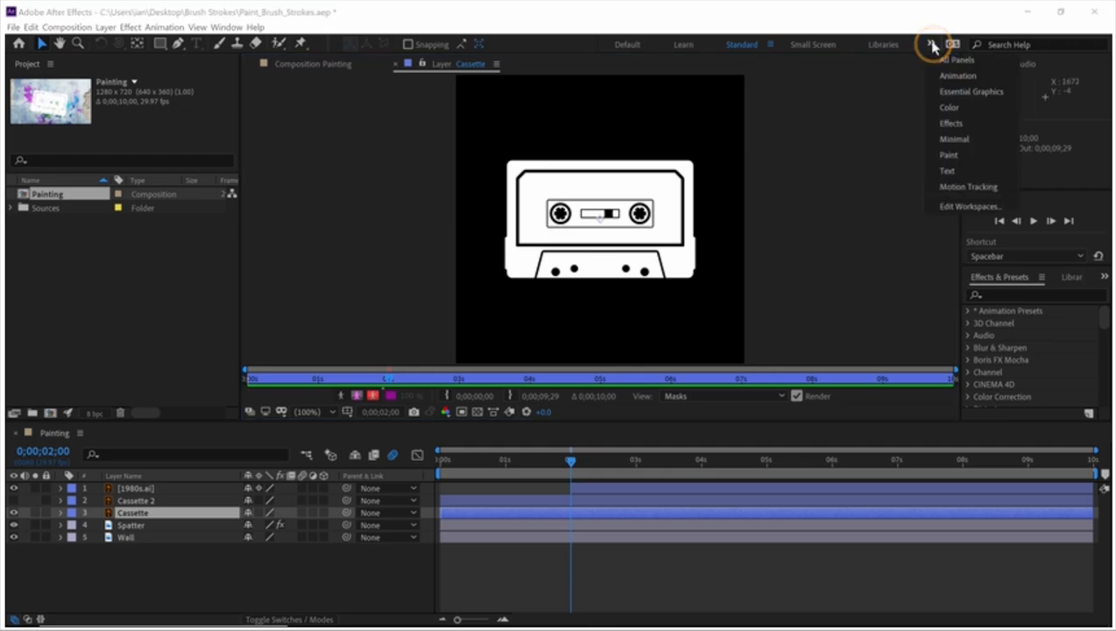
{"action": "left_click", "coordinate": [960, 155]}
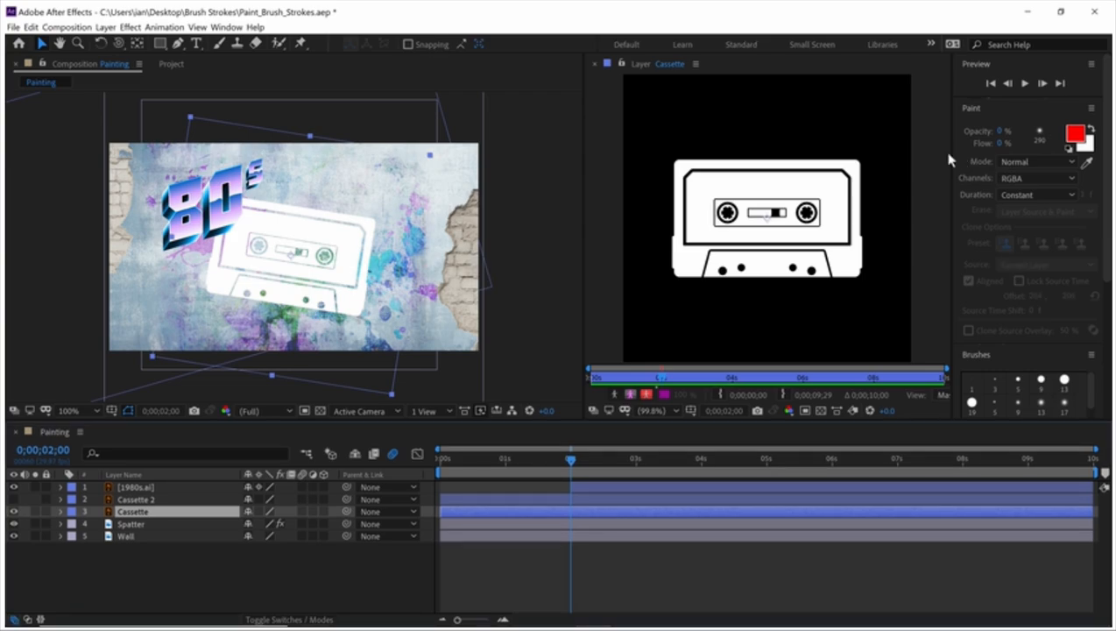
Activate the Brush tool and set its foreground colour to purple 6C00F6.
{"action": "left_click", "coordinate": [219, 47]}
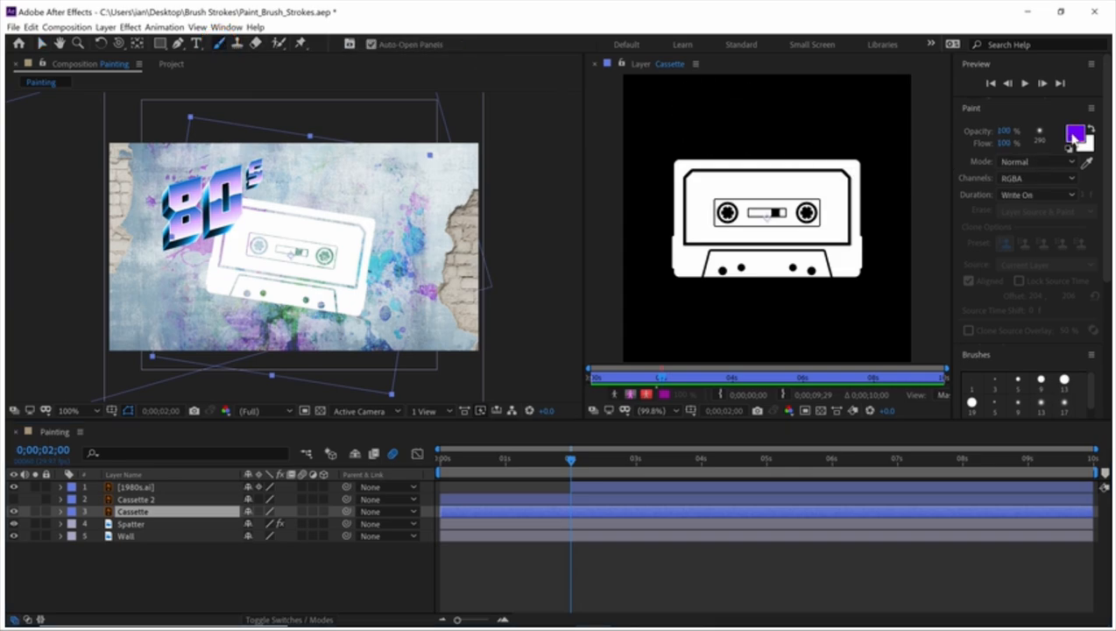
{"action": "left_click", "coordinate": [1074, 135]}
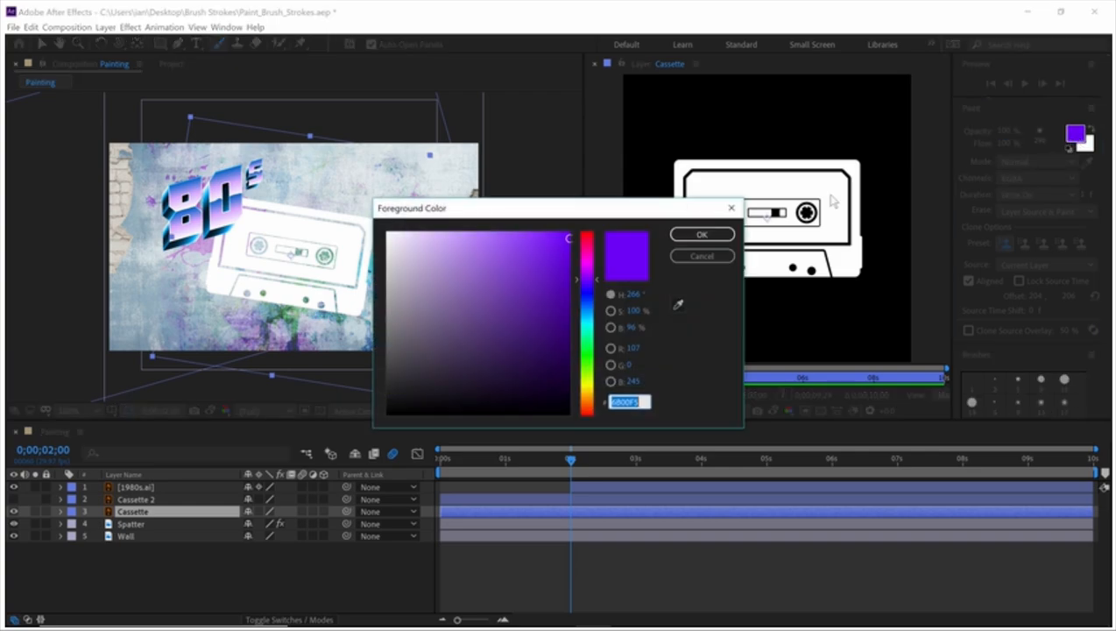
{"action": "left_click", "coordinate": [571, 237]}
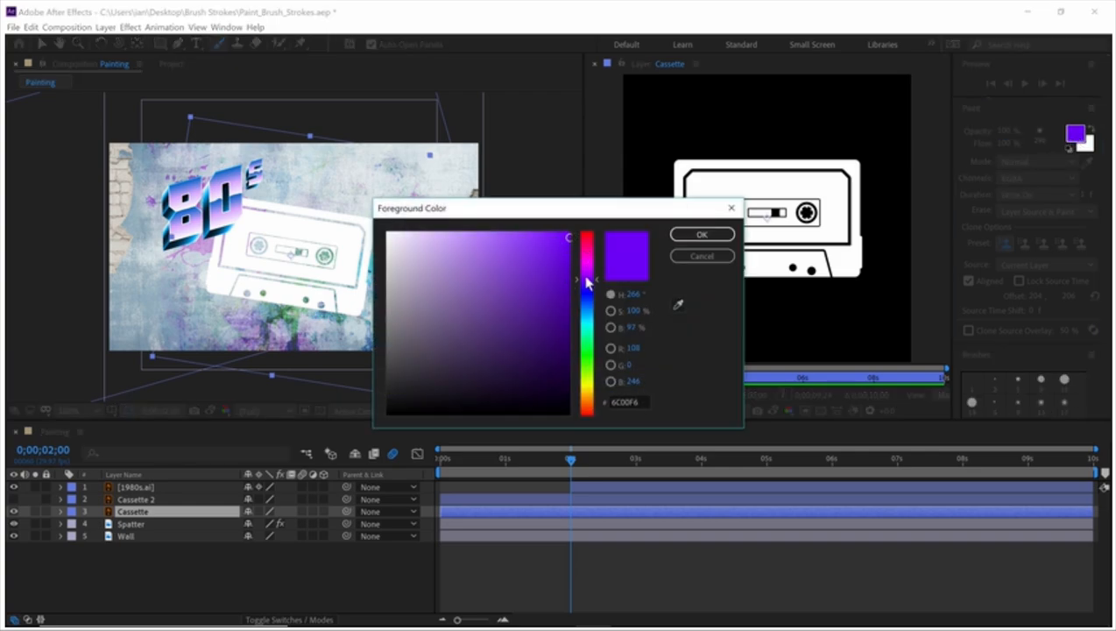
{"action": "left_click", "coordinate": [701, 234]}
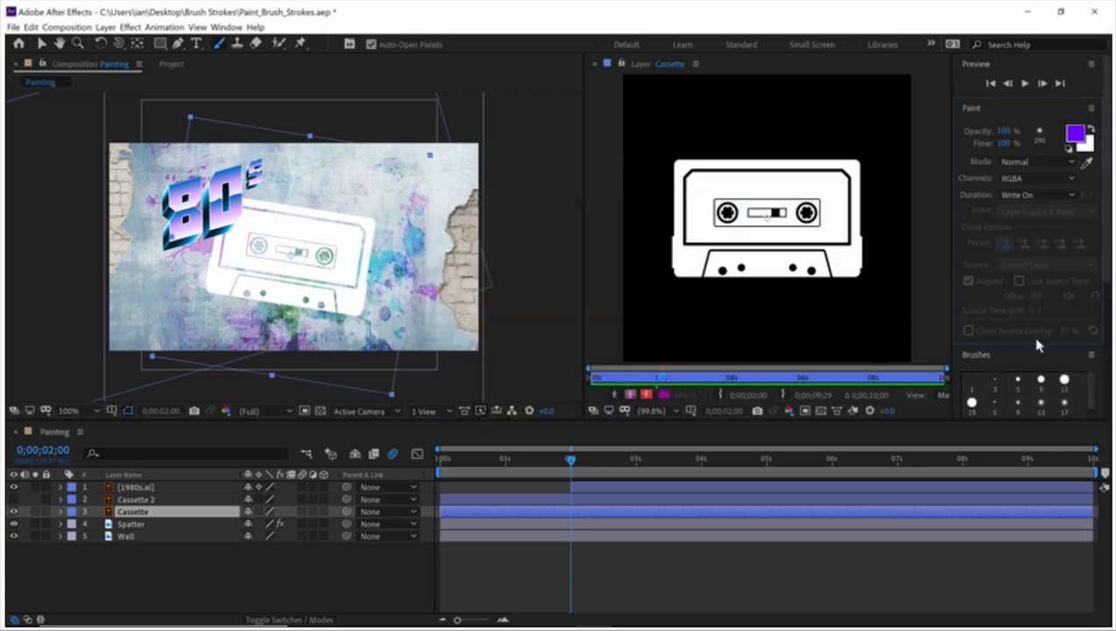
Set the brush diameter to 280 px and its roundness to 80%, enlarging the brush settings area to reach them.
{"action": "left_click_drag", "start_coordinate": [1036, 341], "coordinate": [1036, 278]}
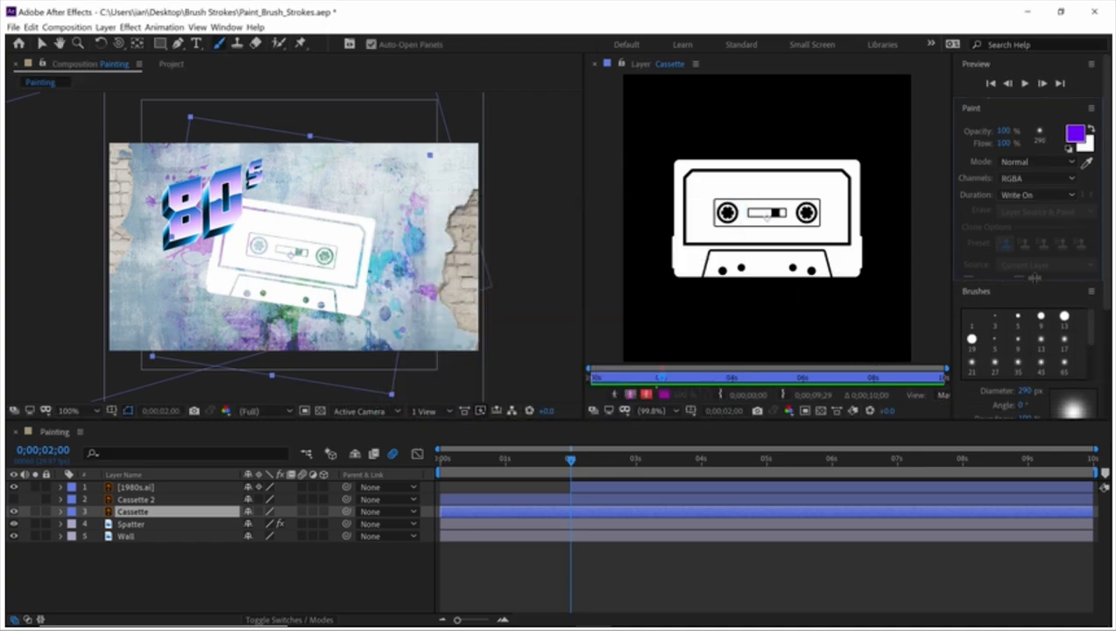
{"action": "scroll", "coordinate": [1088, 340], "scroll_direction": "down", "scroll_amount": 2}
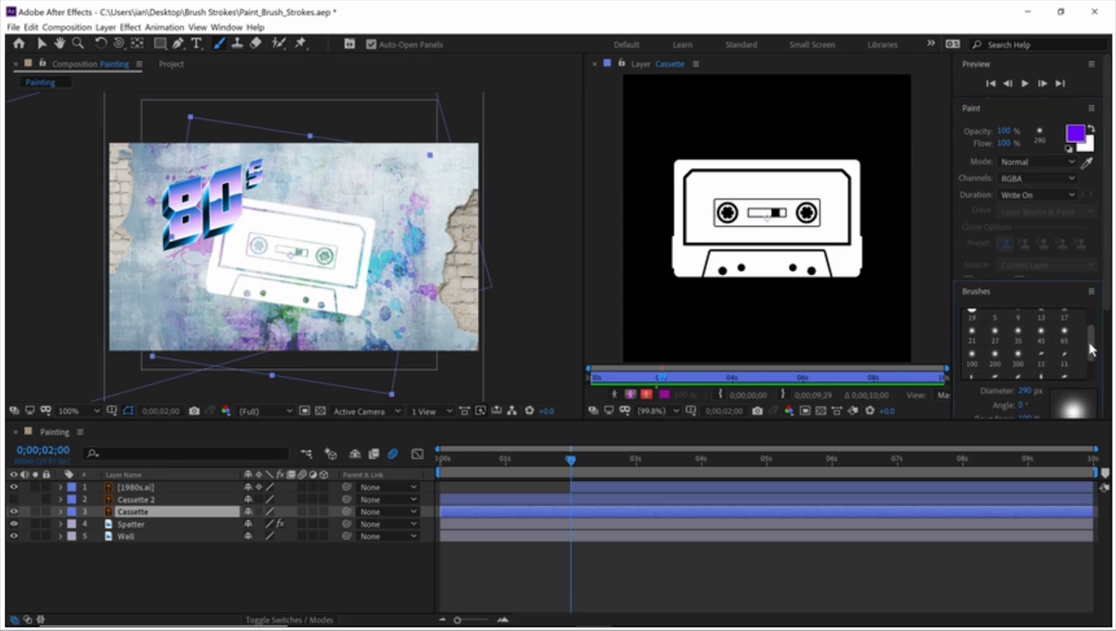
{"action": "left_click", "coordinate": [1025, 391]}
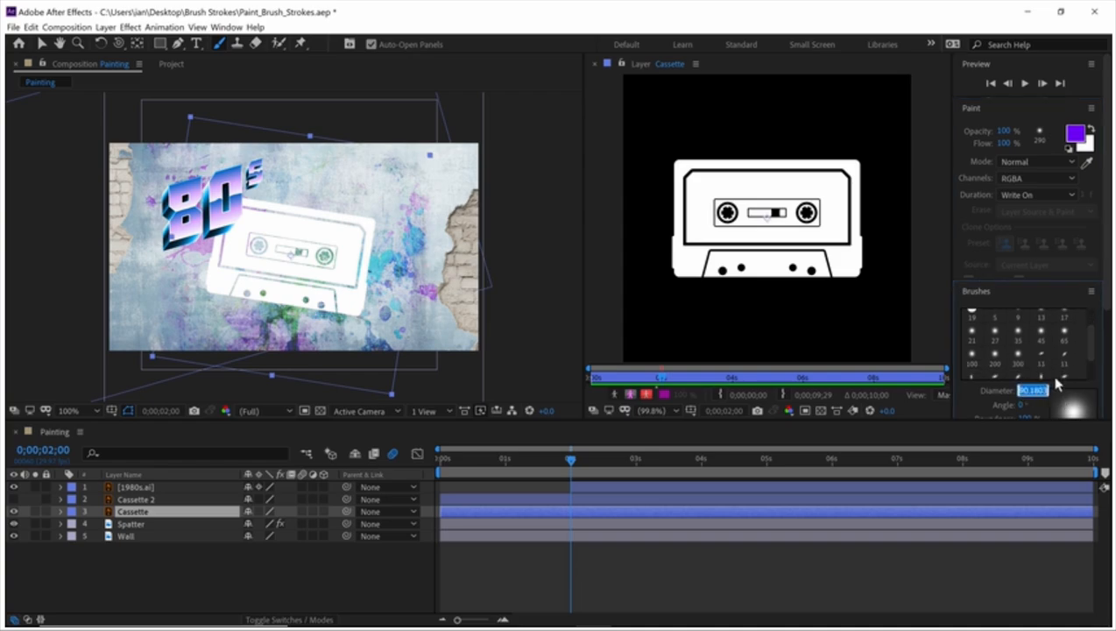
{"action": "type", "text": "280"}
{"action": "key", "text": "Return"}
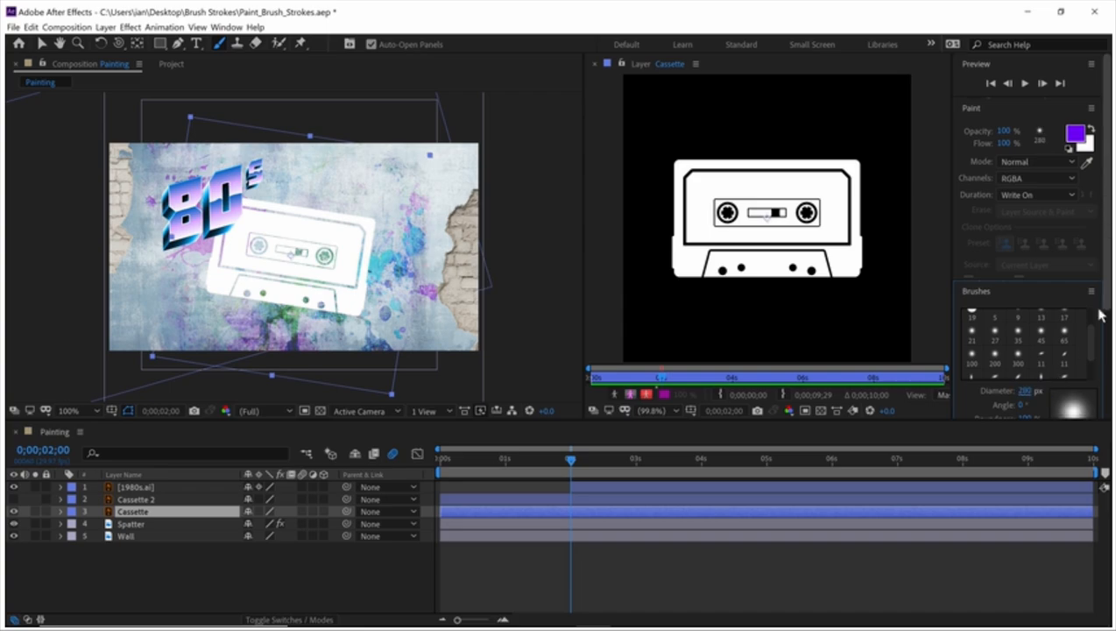
{"action": "left_click_drag", "start_coordinate": [1089, 343], "coordinate": [1089, 371]}
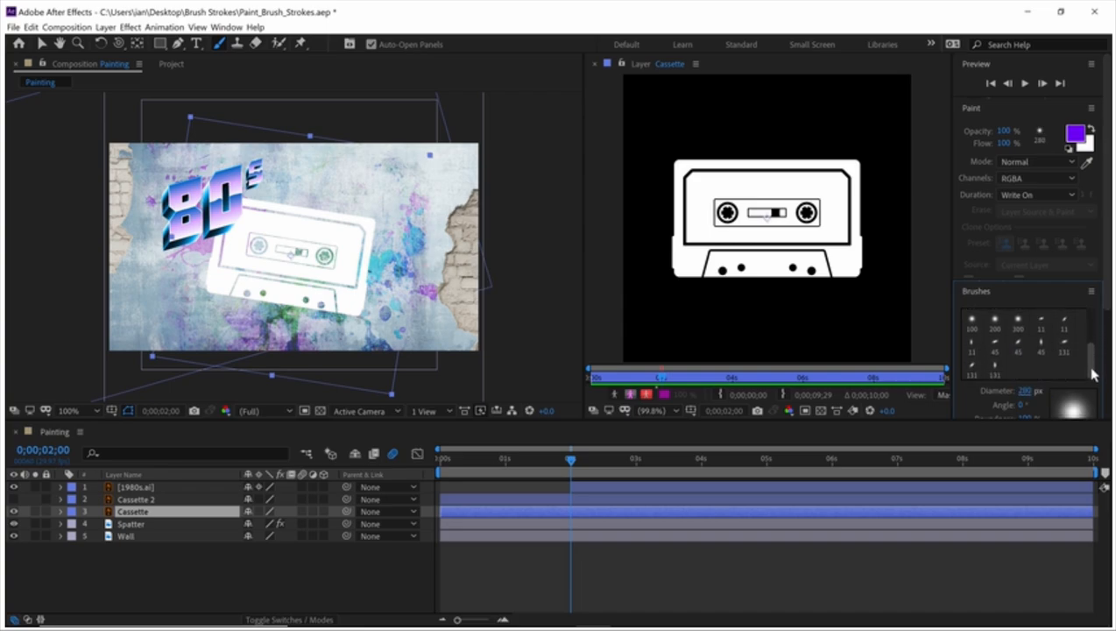
{"action": "left_click_drag", "start_coordinate": [1008, 418], "coordinate": [1009, 478]}
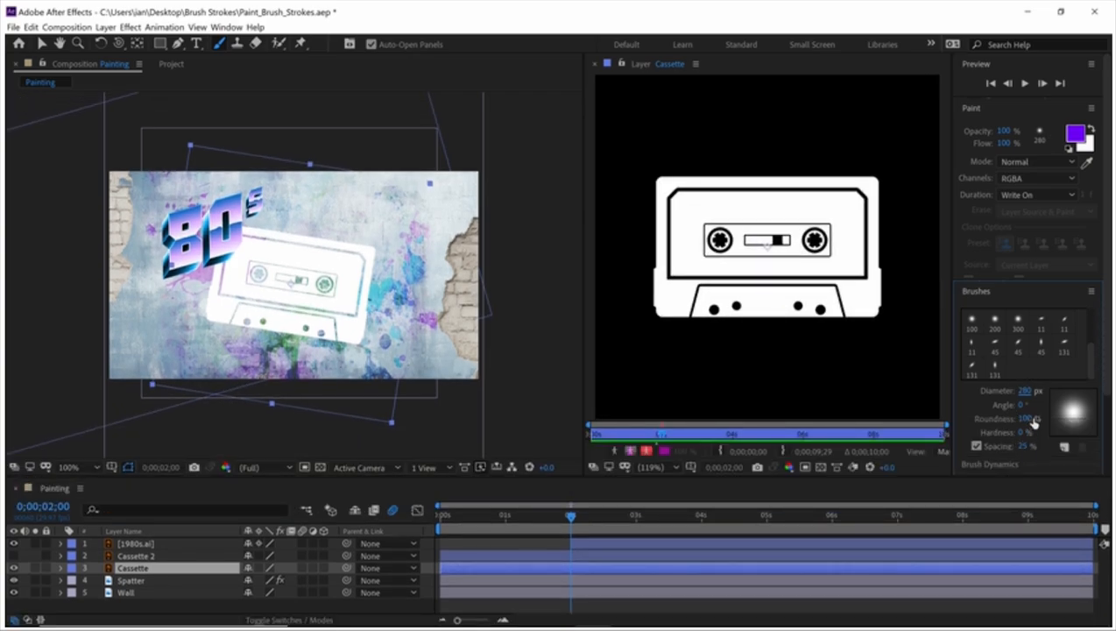
{"action": "left_click_drag", "start_coordinate": [1029, 424], "coordinate": [1017, 424]}
With the paint duration on Write On, go to 0;00;00;00 and paint one continuous zigzag stroke covering the whole cassette.
{"action": "left_click", "coordinate": [1044, 195]}
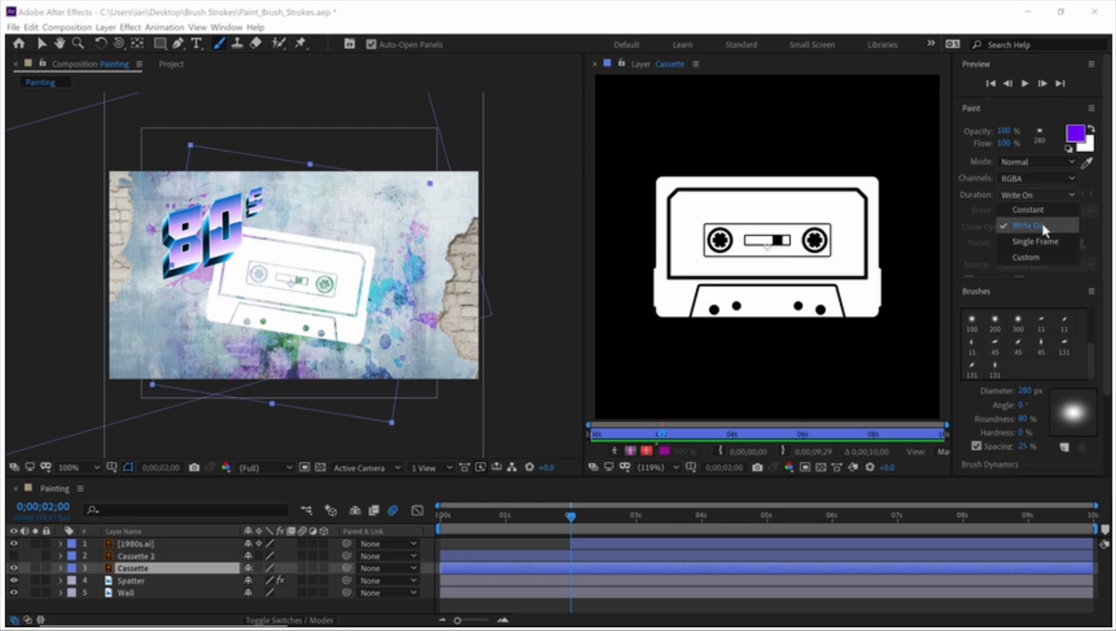
{"action": "left_click", "coordinate": [1030, 226]}
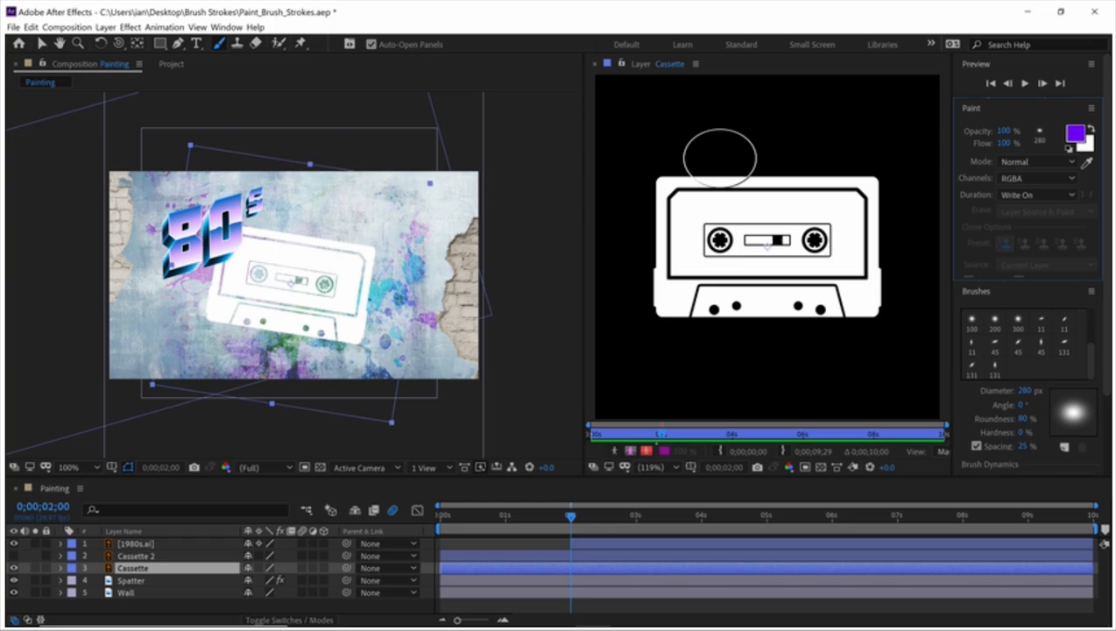
{"action": "left_click_drag", "start_coordinate": [570, 522], "coordinate": [357, 508]}
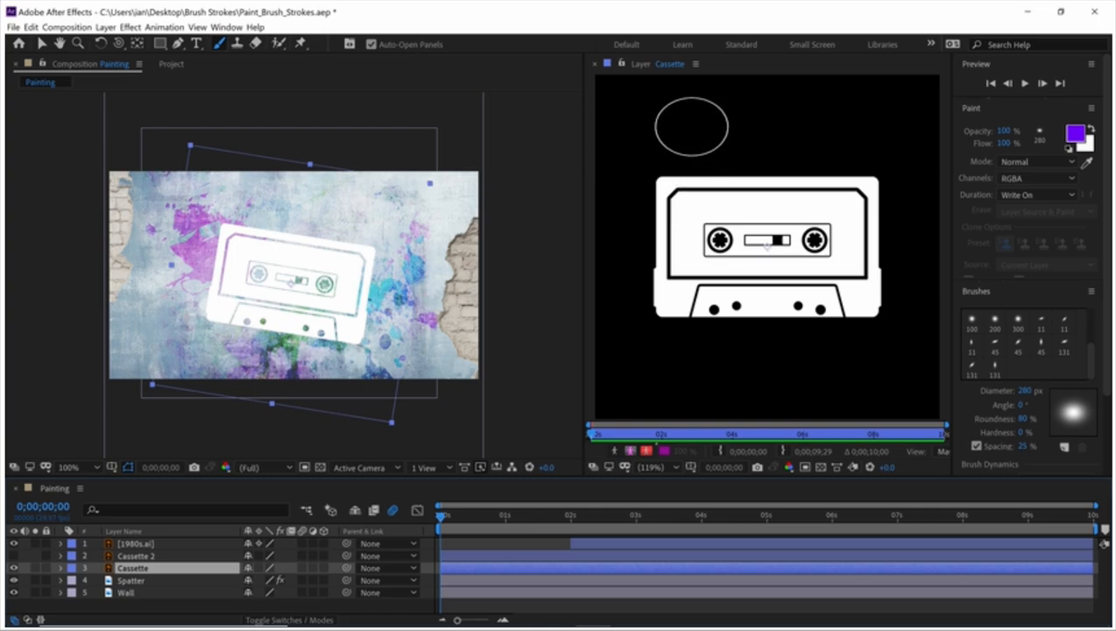
{"action": "mouse_move", "coordinate": [691, 126]}
{"action": "left_mouse_down"}
{"action": "mouse_move", "coordinate": [656, 286]}
{"action": "mouse_move", "coordinate": [659, 341]}
{"action": "mouse_move", "coordinate": [685, 219]}
{"action": "mouse_move", "coordinate": [730, 149]}
{"action": "mouse_move", "coordinate": [702, 334]}
{"action": "mouse_move", "coordinate": [776, 137]}
{"action": "mouse_move", "coordinate": [758, 282]}
{"action": "mouse_move", "coordinate": [771, 325]}
{"action": "mouse_move", "coordinate": [847, 152]}
{"action": "mouse_move", "coordinate": [822, 324]}
{"action": "mouse_move", "coordinate": [853, 299]}
{"action": "mouse_move", "coordinate": [869, 180]}
{"action": "mouse_move", "coordinate": [863, 338]}
{"action": "mouse_move", "coordinate": [857, 288]}
{"action": "mouse_move", "coordinate": [810, 187]}
{"action": "mouse_move", "coordinate": [776, 163]}
{"action": "mouse_move", "coordinate": [706, 193]}
{"action": "mouse_move", "coordinate": [611, 180]}
{"action": "left_mouse_up"}
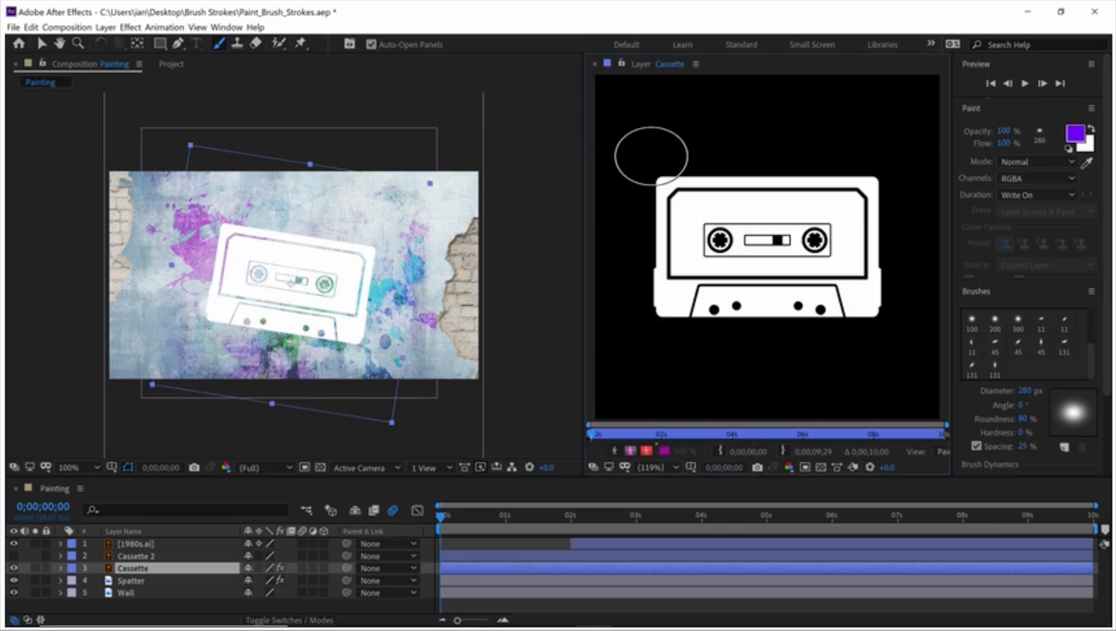
Reveal the Cassette layer's Paint effect, enlarge the timeline area and expand Brush 1.
{"action": "left_click", "coordinate": [172, 573]}
{"action": "key", "text": "p"}
{"action": "key", "text": "p"}
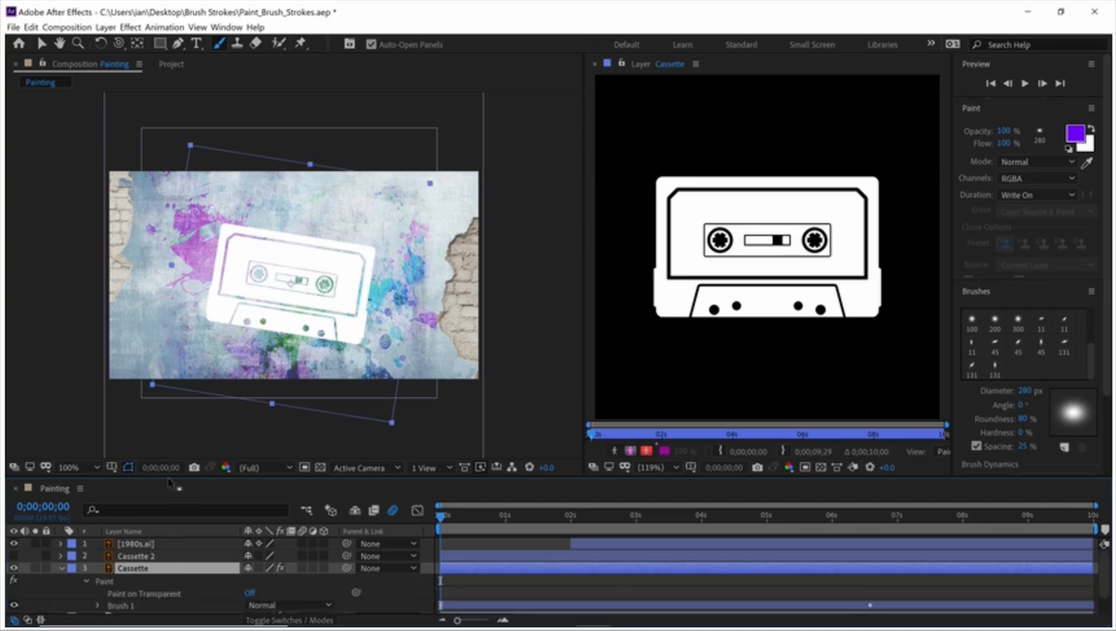
{"action": "left_click_drag", "start_coordinate": [170, 481], "coordinate": [166, 430]}
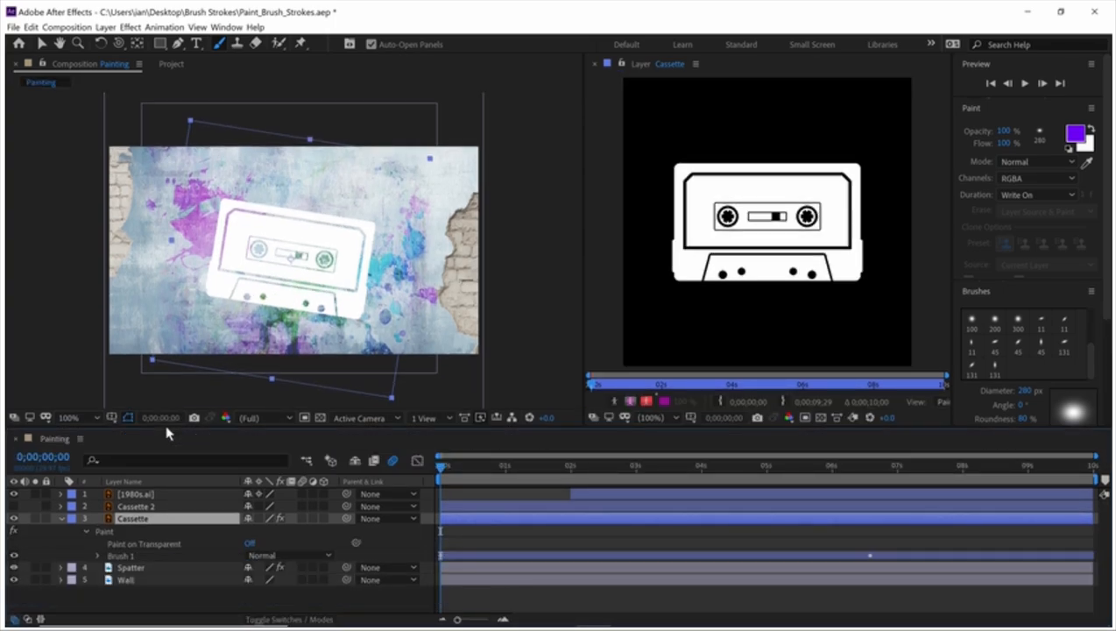
{"action": "left_click", "coordinate": [98, 555]}
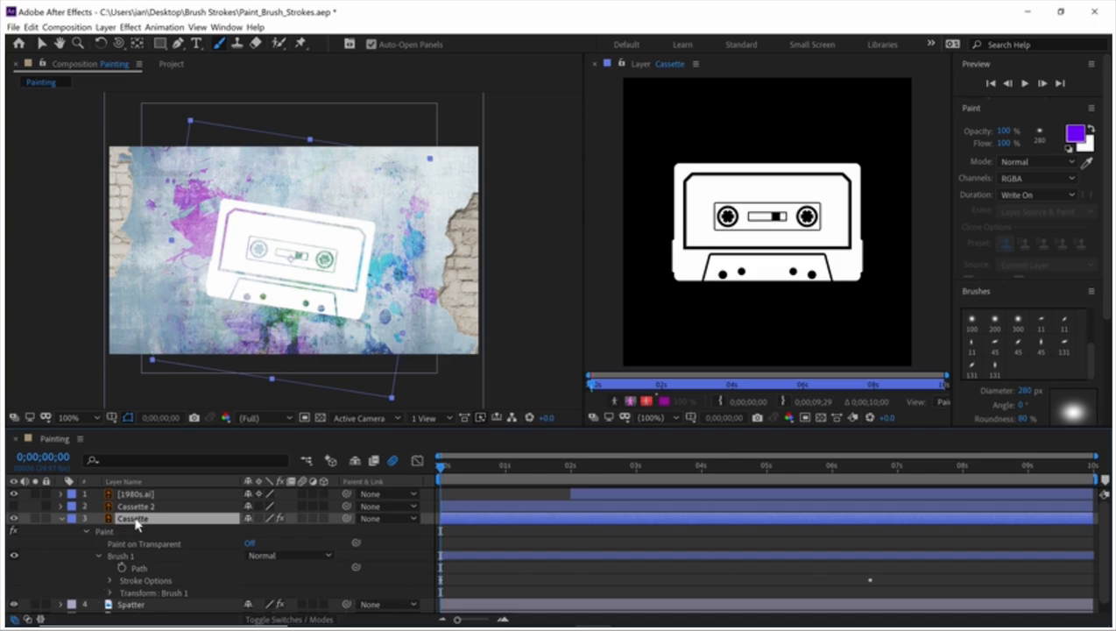
Show the Cassette layer's keyframes, move Brush 1's last End keyframe to 1 second and preview the stroke animation.
{"action": "key", "text": "u"}
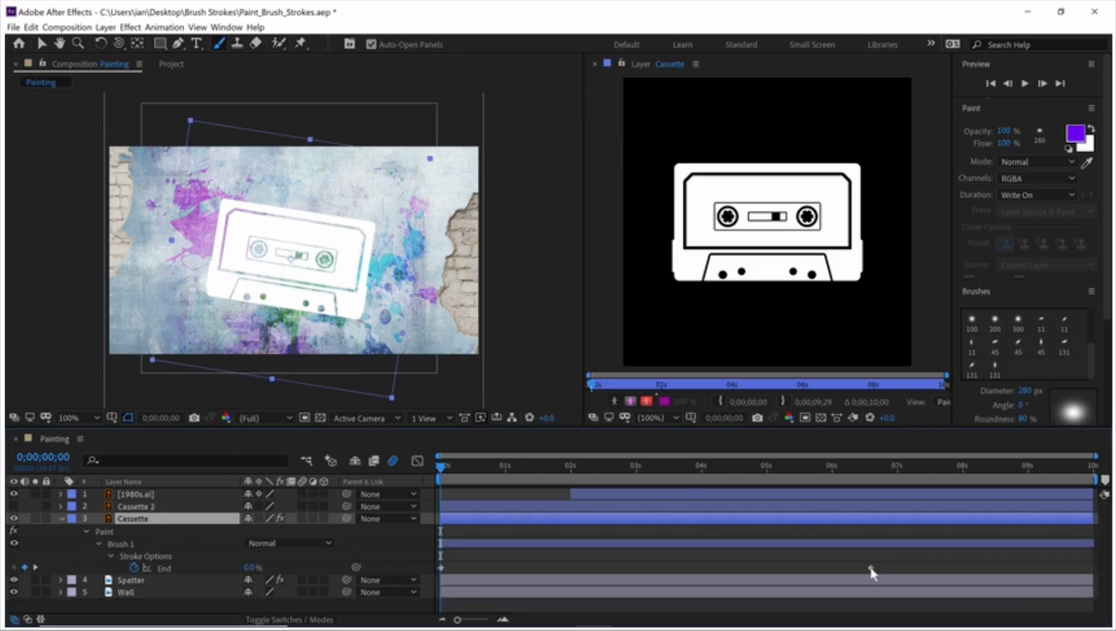
{"action": "left_click_drag", "start_coordinate": [870, 571], "coordinate": [505, 572]}
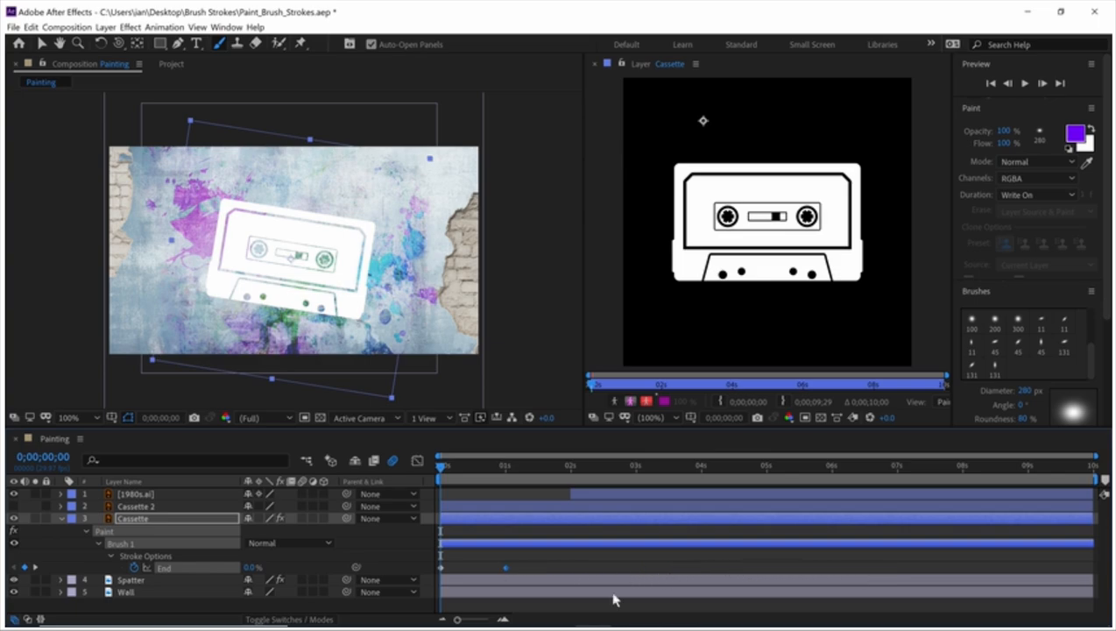
{"action": "key", "text": "space"}
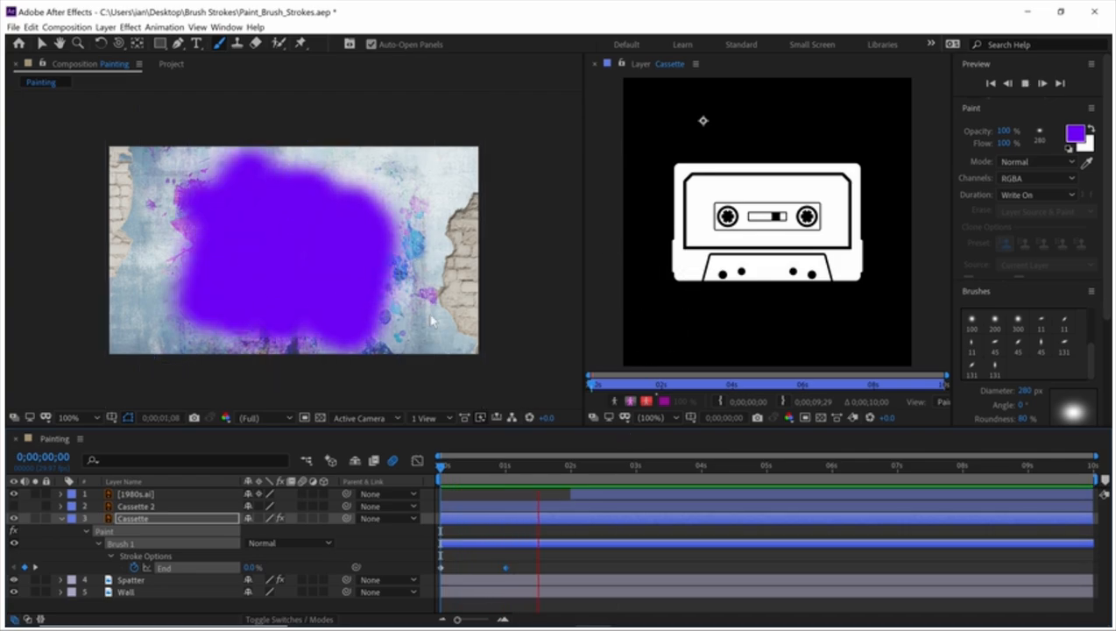
{"action": "key", "text": "space"}
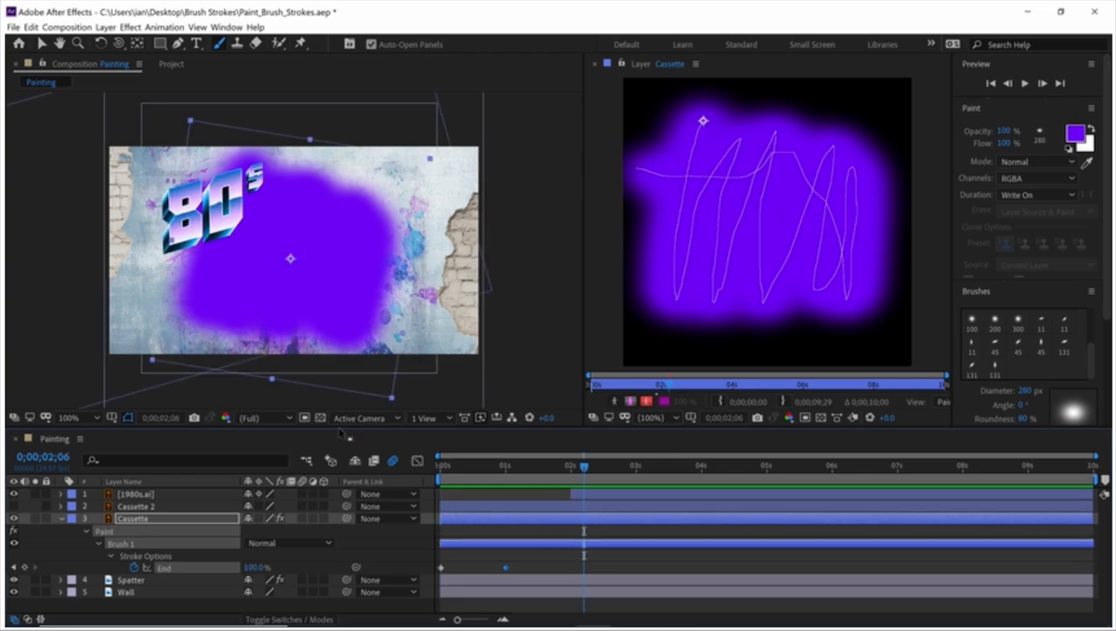
Turn on Paint on Transparent in the Cassette layer's Paint effect.
{"action": "left_click", "coordinate": [87, 532]}
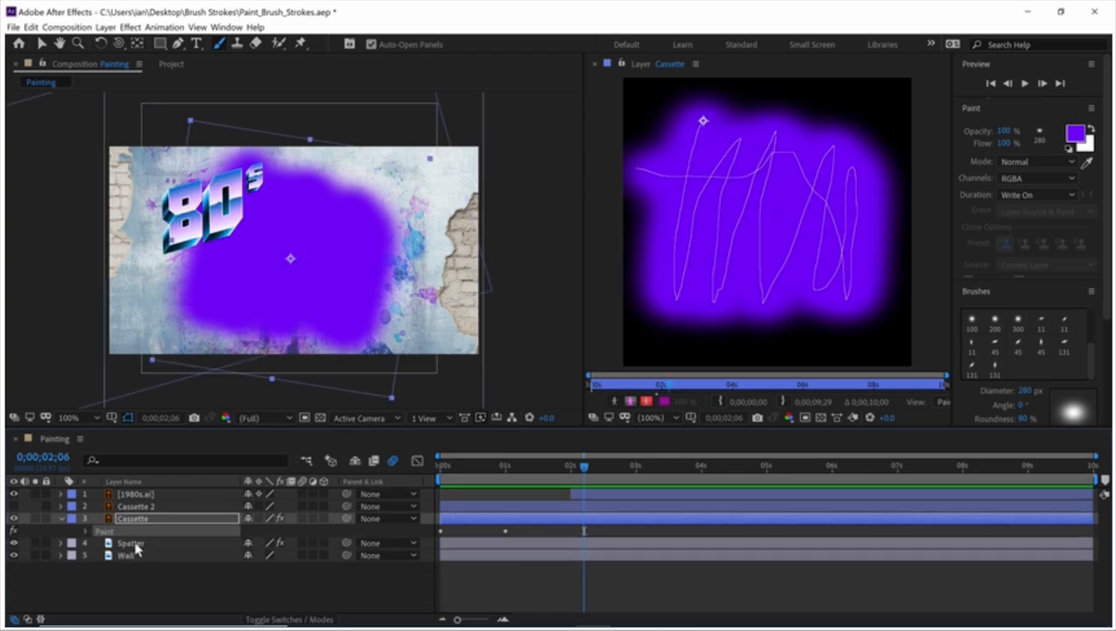
{"action": "left_click", "coordinate": [85, 531]}
{"action": "scroll", "coordinate": [197, 560], "scroll_direction": "down", "scroll_amount": 1}
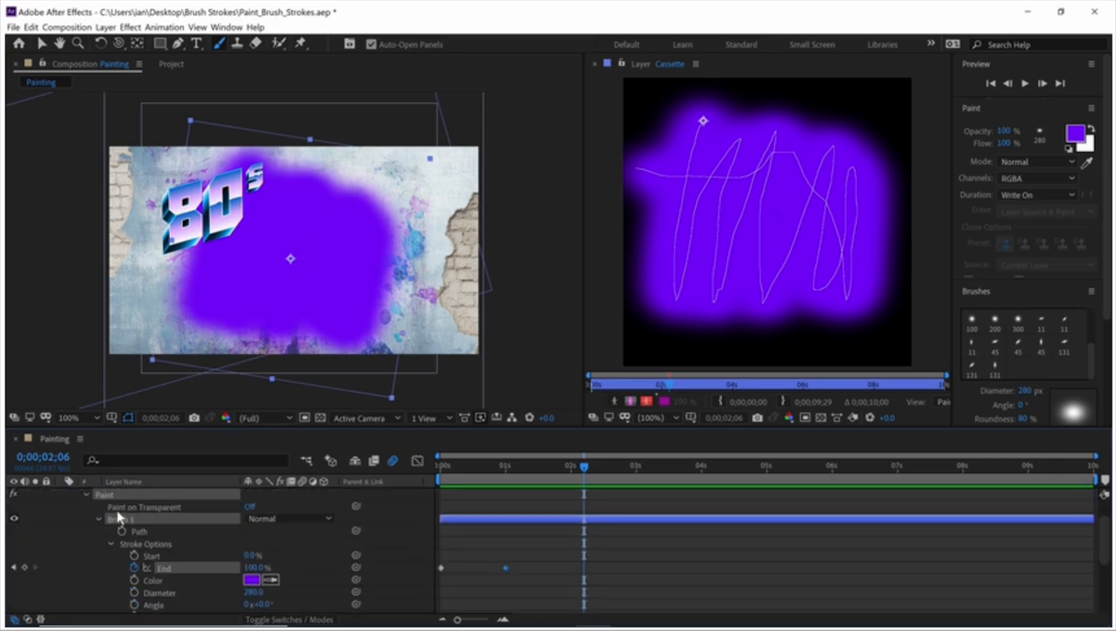
{"action": "left_click", "coordinate": [250, 508]}
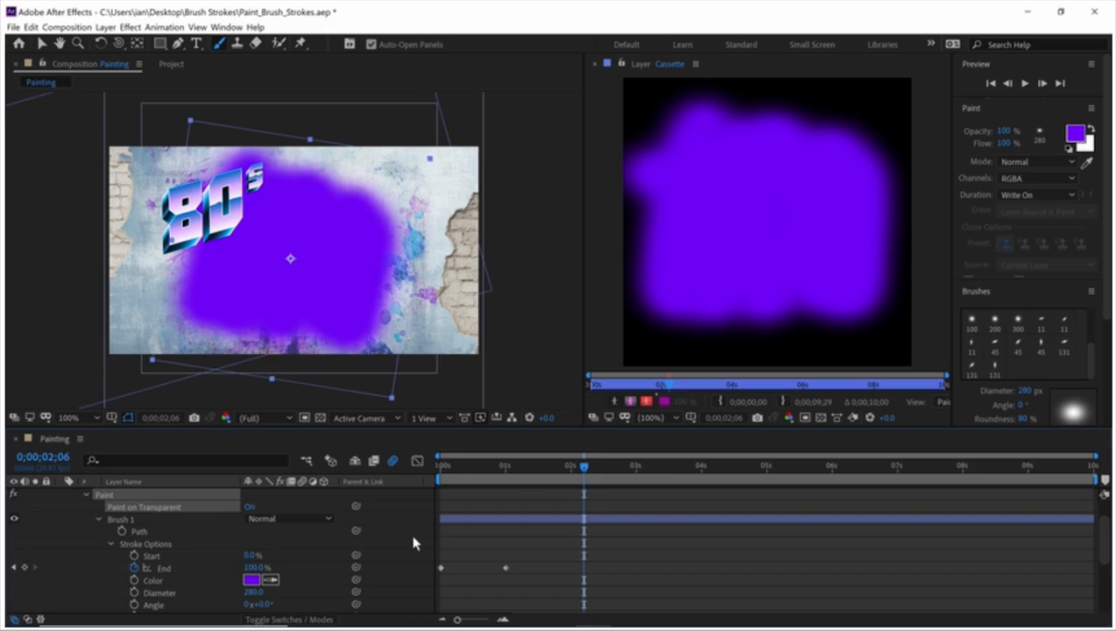
Solo the Cassette layer and move the current time to 0;00;01;19 to check the isolated paint stroke.
{"action": "scroll", "coordinate": [74, 544], "scroll_direction": "up", "scroll_amount": 1}
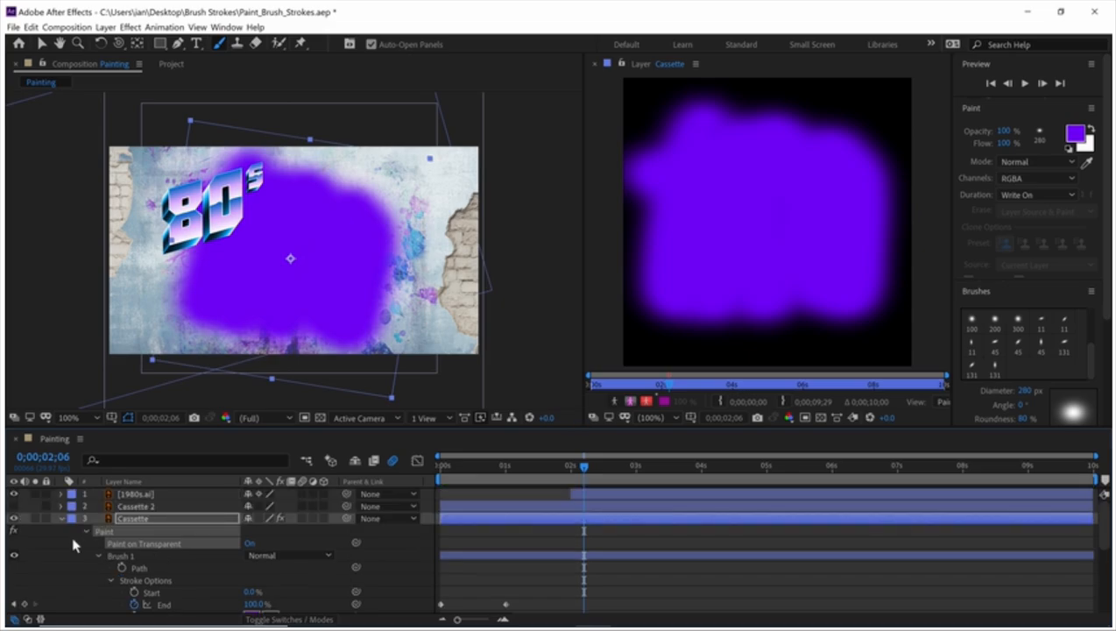
{"action": "left_click", "coordinate": [133, 519]}
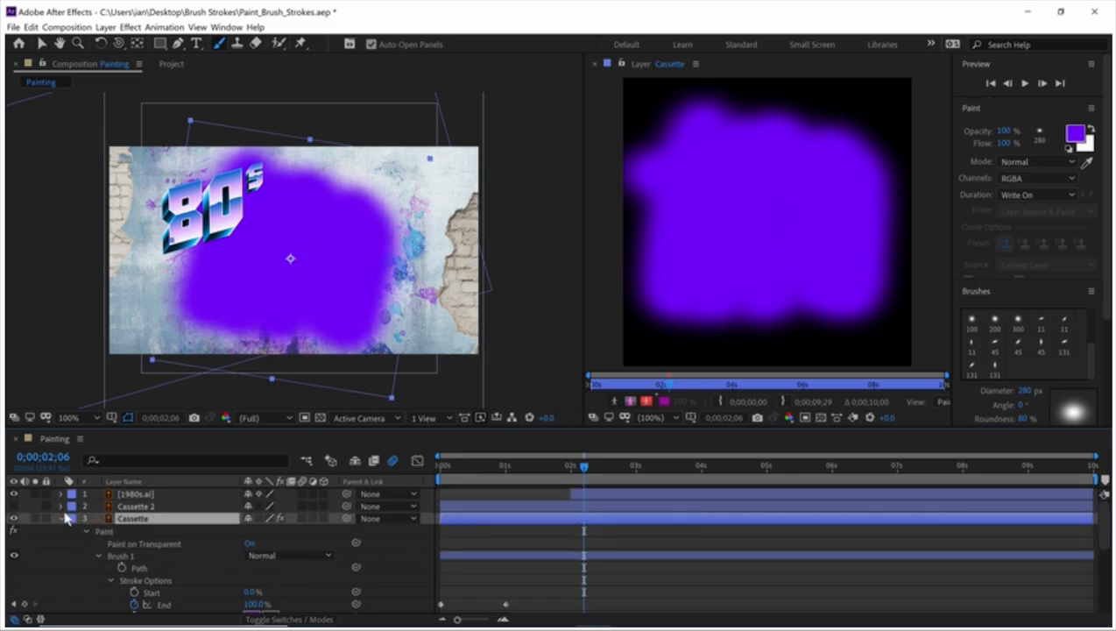
{"action": "left_click", "coordinate": [35, 518]}
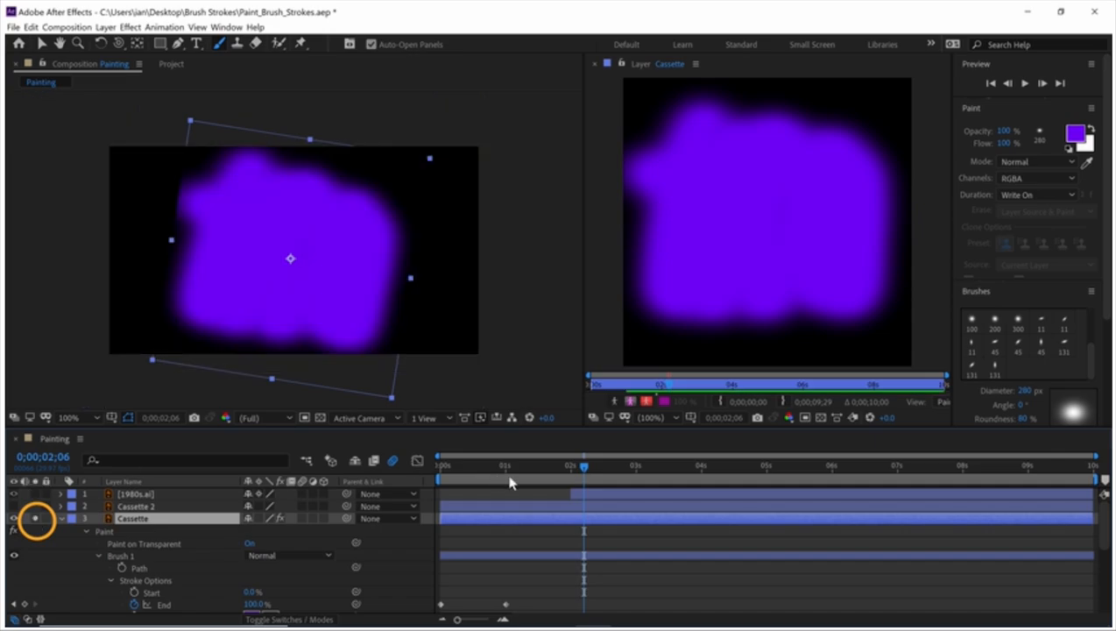
{"action": "mouse_move", "coordinate": [511, 467]}
{"action": "left_mouse_down"}
{"action": "mouse_move", "coordinate": [418, 463]}
{"action": "mouse_move", "coordinate": [550, 461]}
{"action": "left_mouse_up"}
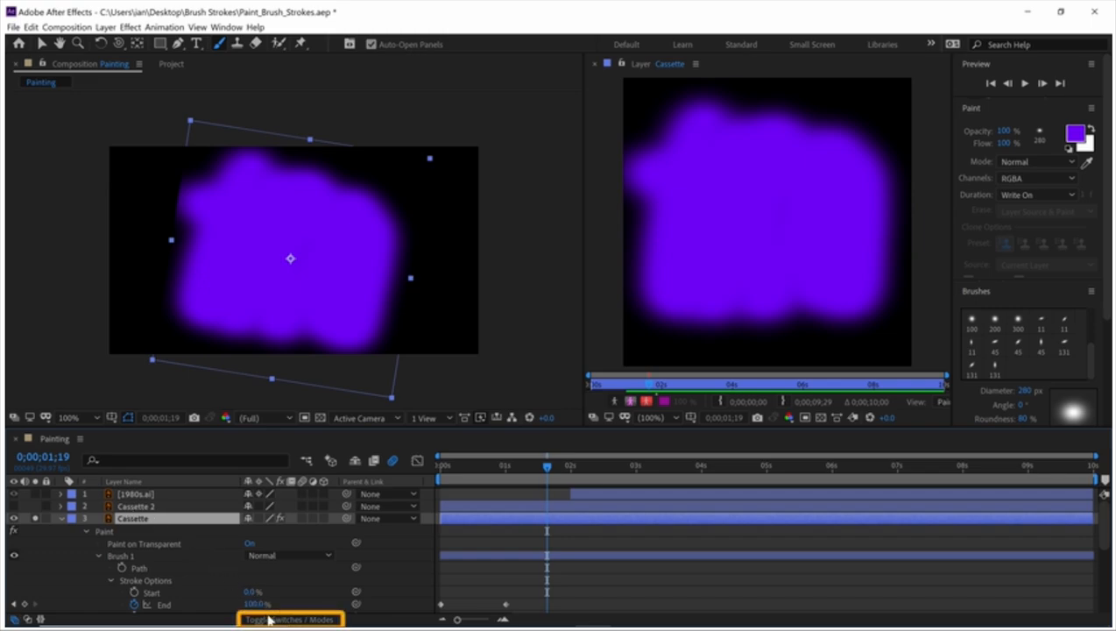
Set the Cassette layer's track matte to Alpha Matte "Cassette 2" and check the result at 0;00;01;10.
{"action": "left_click", "coordinate": [270, 619]}
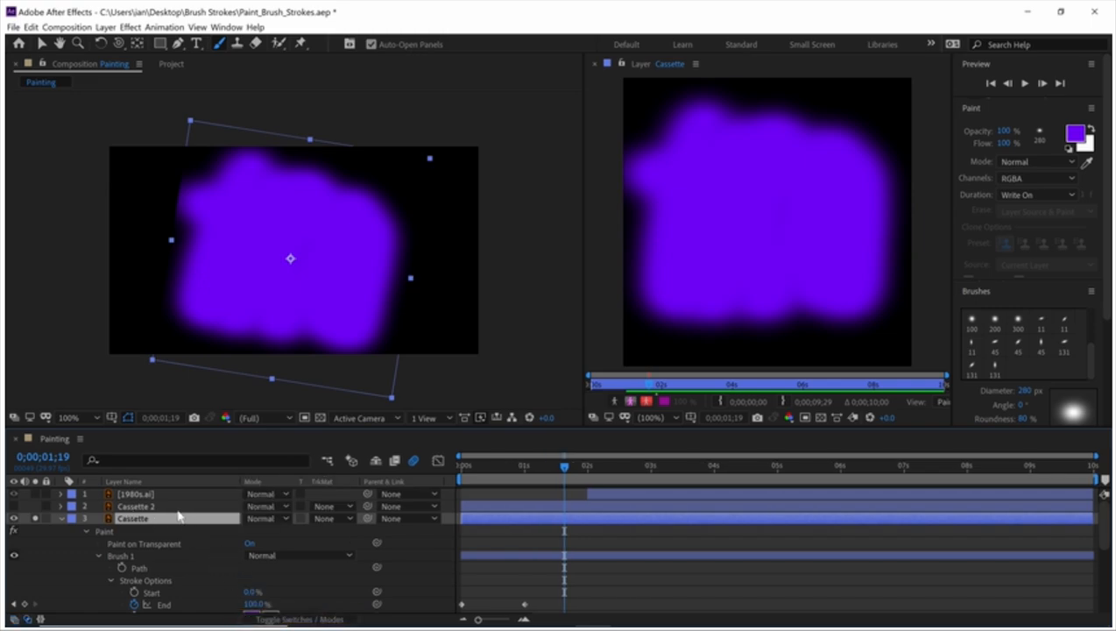
{"action": "left_click", "coordinate": [326, 518]}
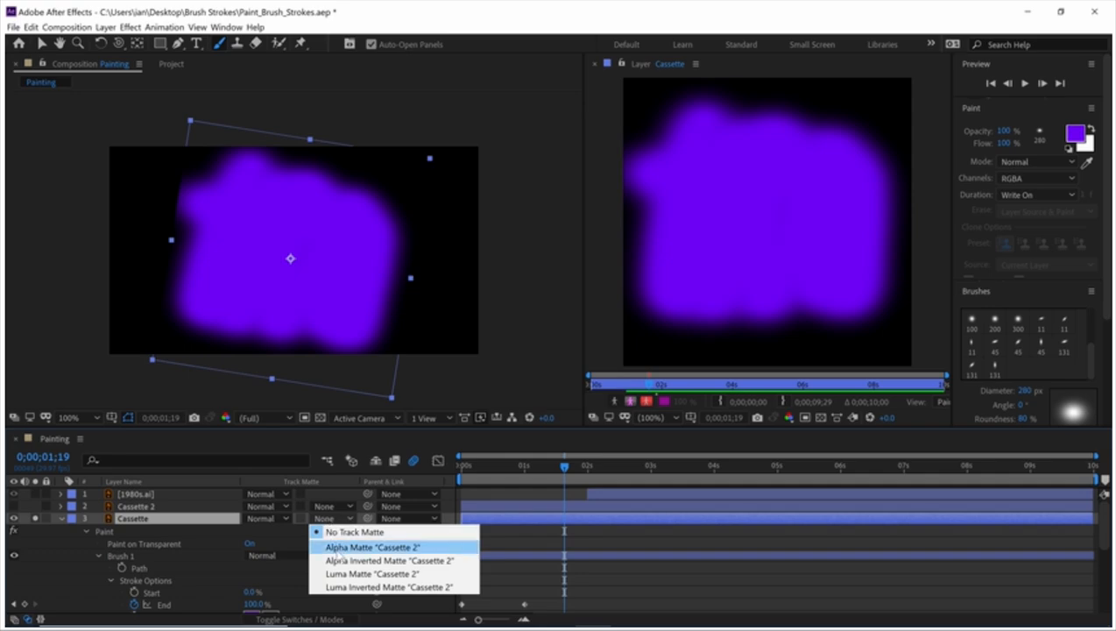
{"action": "left_click", "coordinate": [336, 550]}
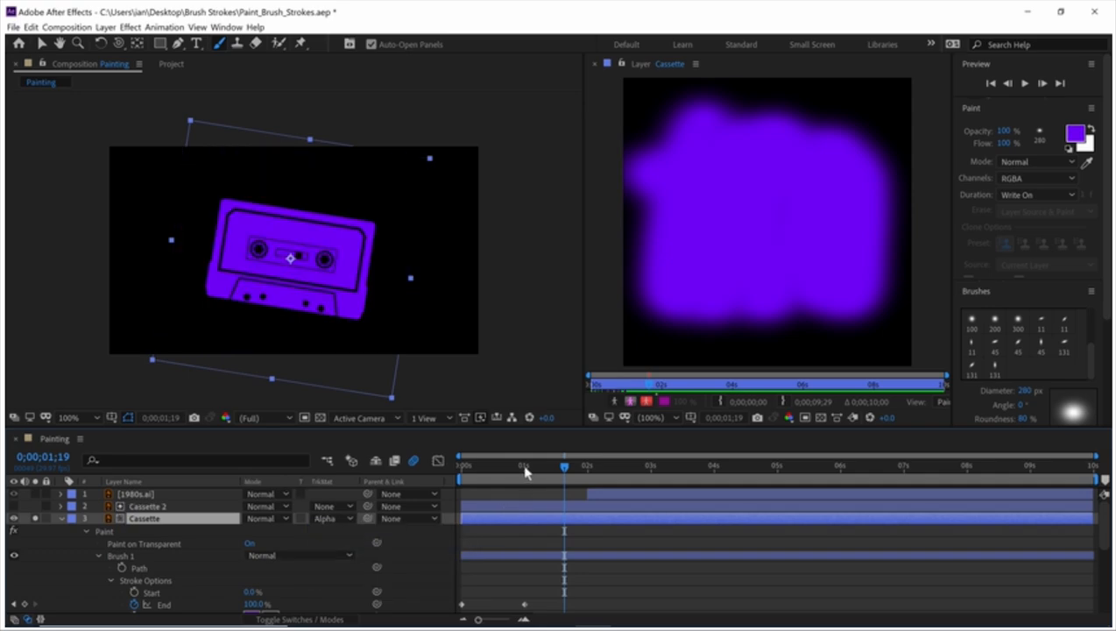
{"action": "mouse_move", "coordinate": [515, 474]}
{"action": "left_mouse_down"}
{"action": "mouse_move", "coordinate": [461, 464]}
{"action": "mouse_move", "coordinate": [545, 467]}
{"action": "left_mouse_up"}
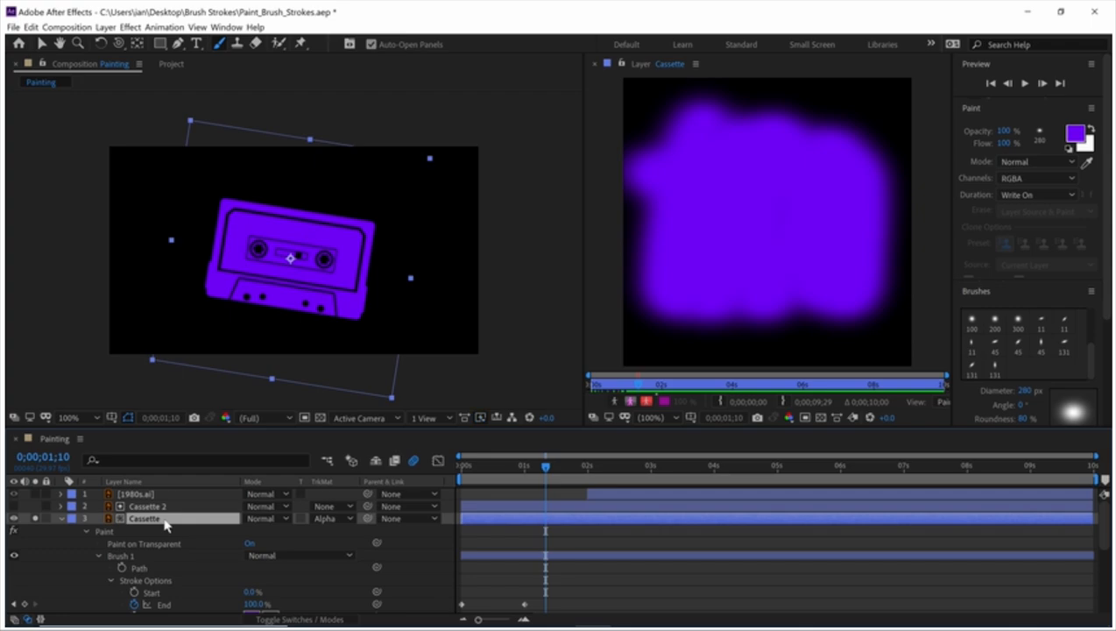
Unsolo the Cassette layer, set its blending mode to Linear Light and collapse its properties.
{"action": "left_click", "coordinate": [36, 517]}
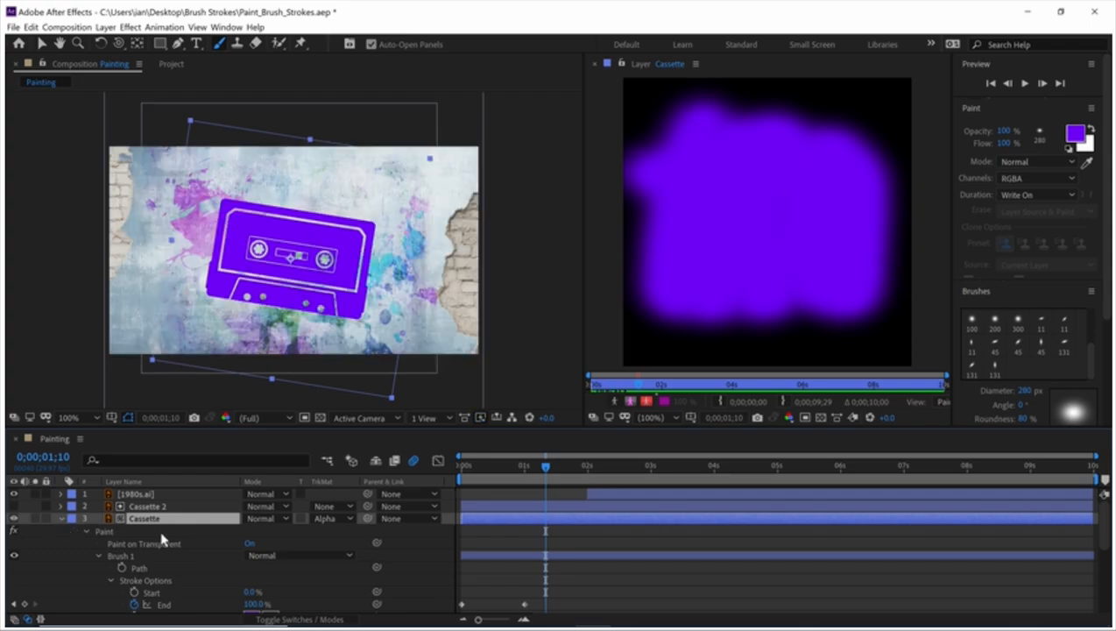
{"action": "left_click", "coordinate": [256, 518]}
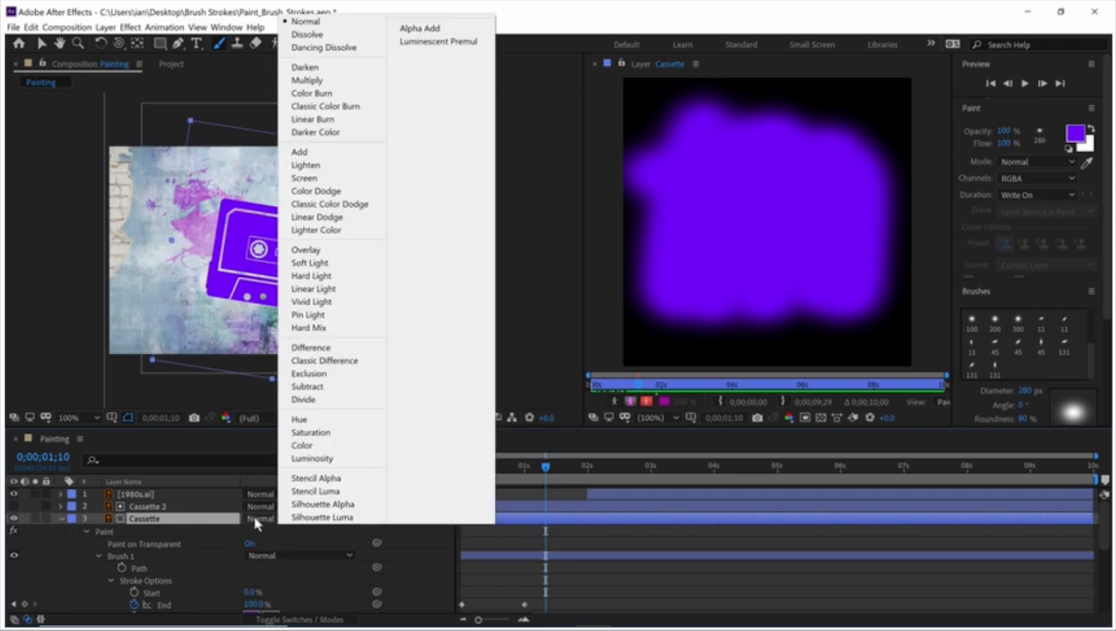
{"action": "left_click", "coordinate": [321, 289]}
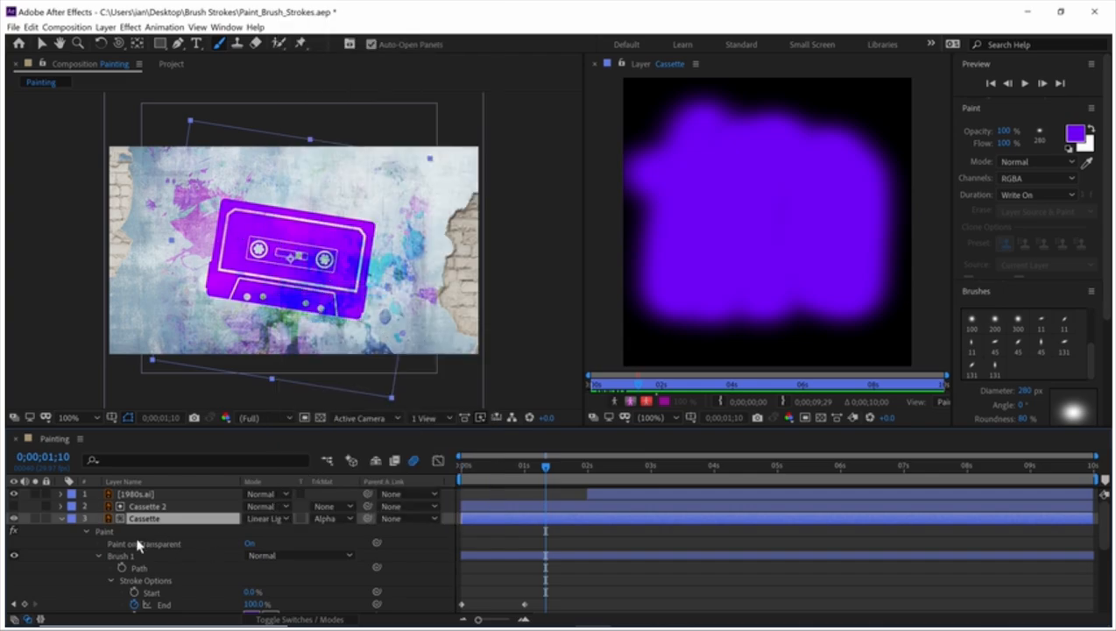
{"action": "left_click", "coordinate": [60, 518]}
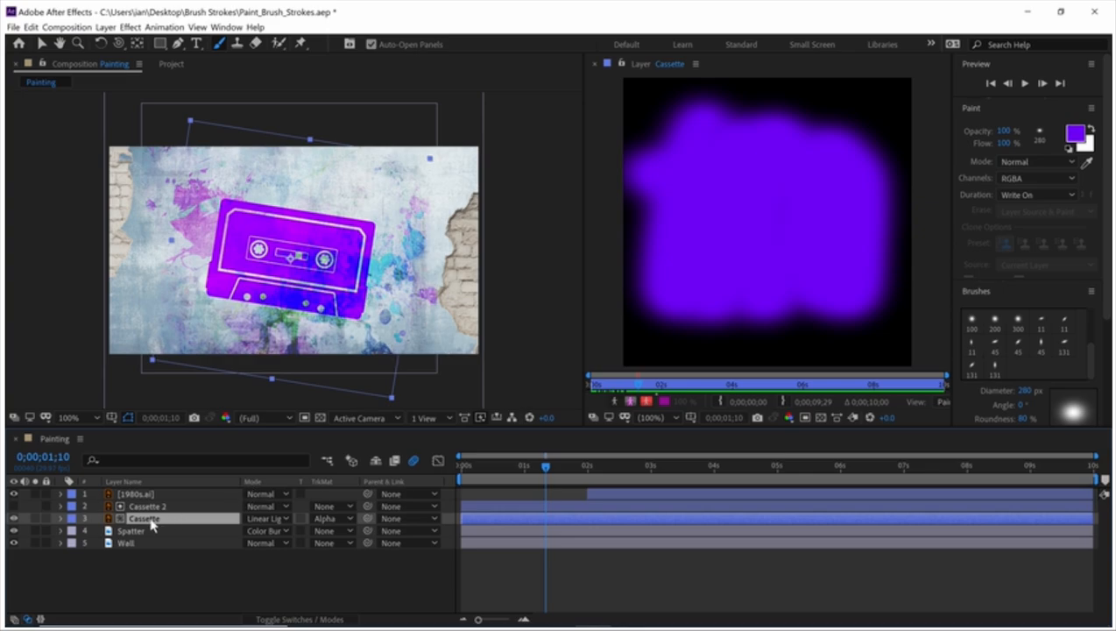
Duplicate the Cassette layer and set the copy to No Track Matte.
{"action": "key", "text": "ctrl+d"}
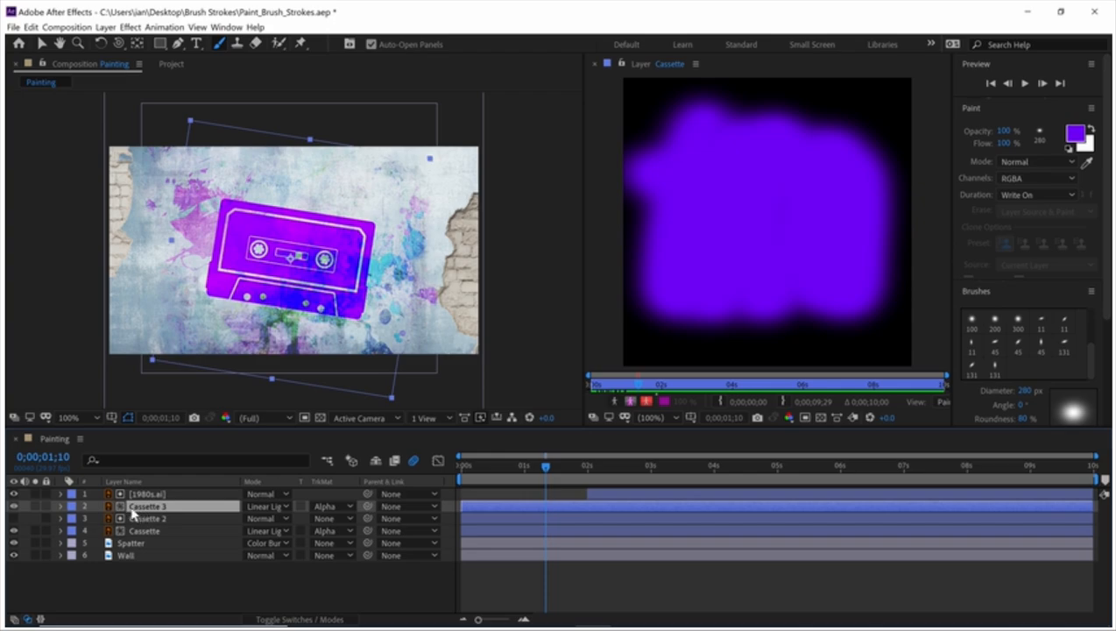
{"action": "key", "text": "Return"}
{"action": "left_click", "coordinate": [326, 507]}
{"action": "left_click", "coordinate": [329, 520]}
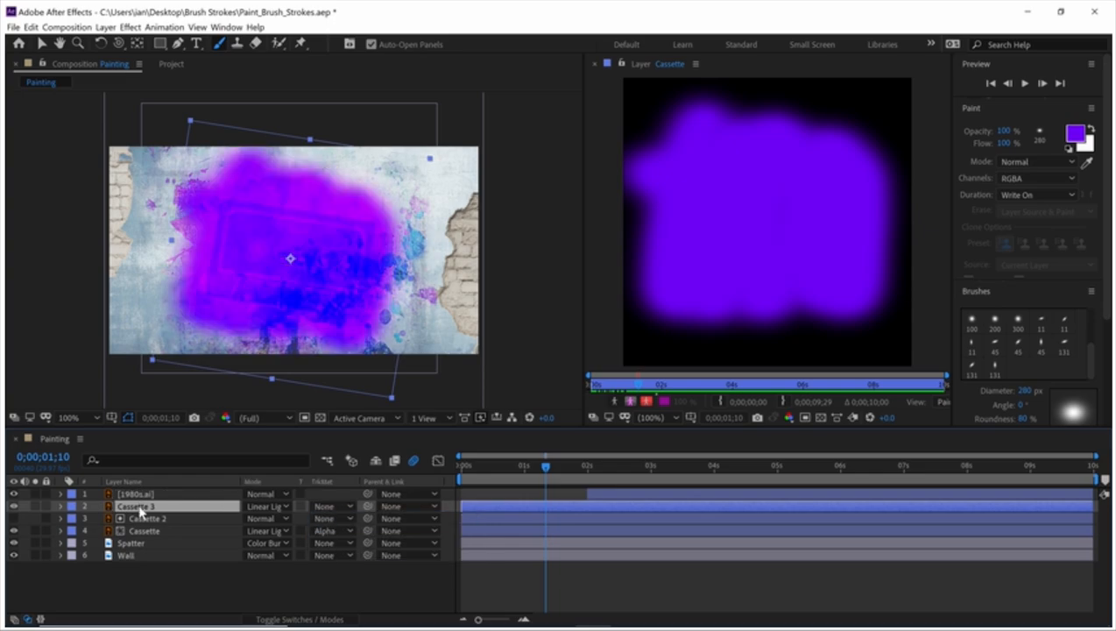
Move the Cassette 3 layer directly below the Cassette layer and lower its opacity to 31%.
{"action": "left_click_drag", "start_coordinate": [140, 510], "coordinate": [140, 541]}
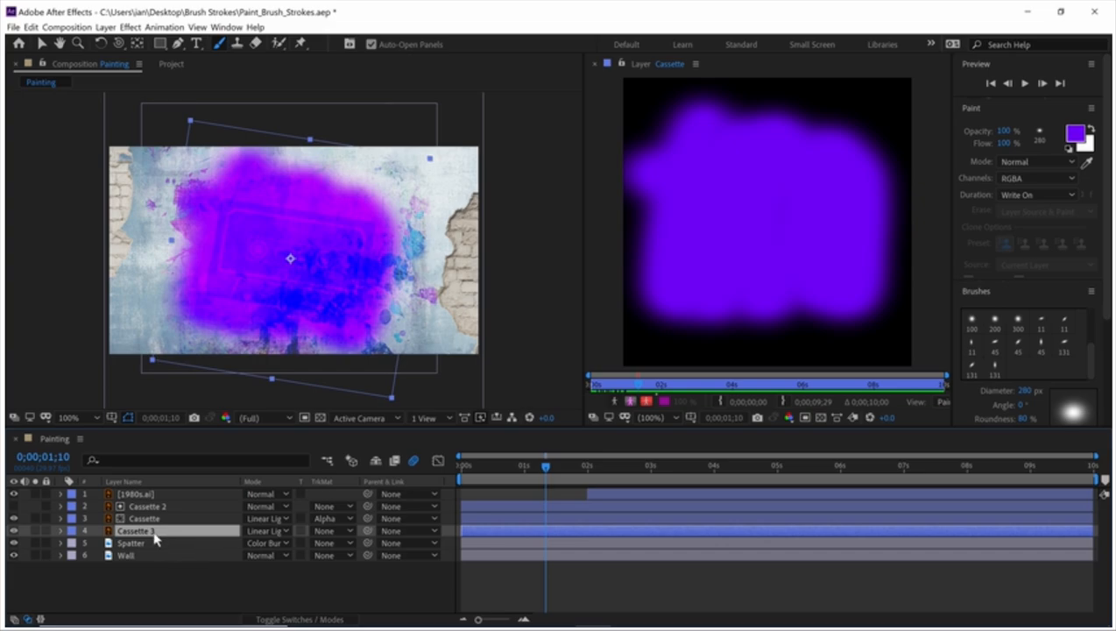
{"action": "key", "text": "t"}
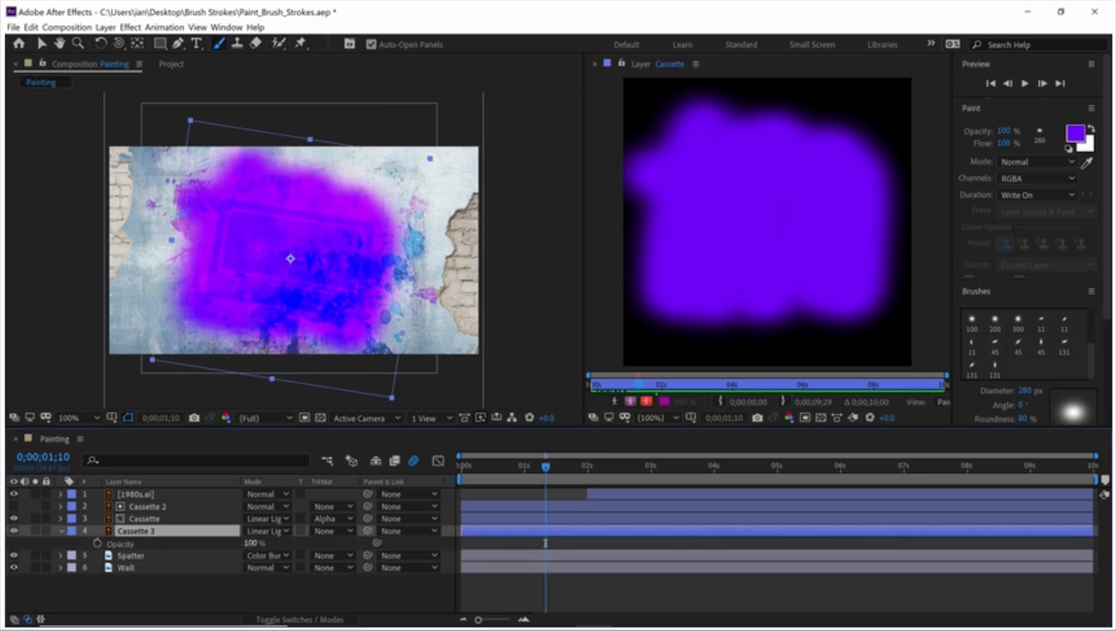
{"action": "mouse_move", "coordinate": [250, 543]}
{"action": "left_mouse_down"}
{"action": "mouse_move", "coordinate": [214, 548]}
{"action": "mouse_move", "coordinate": [241, 544]}
{"action": "left_mouse_up"}
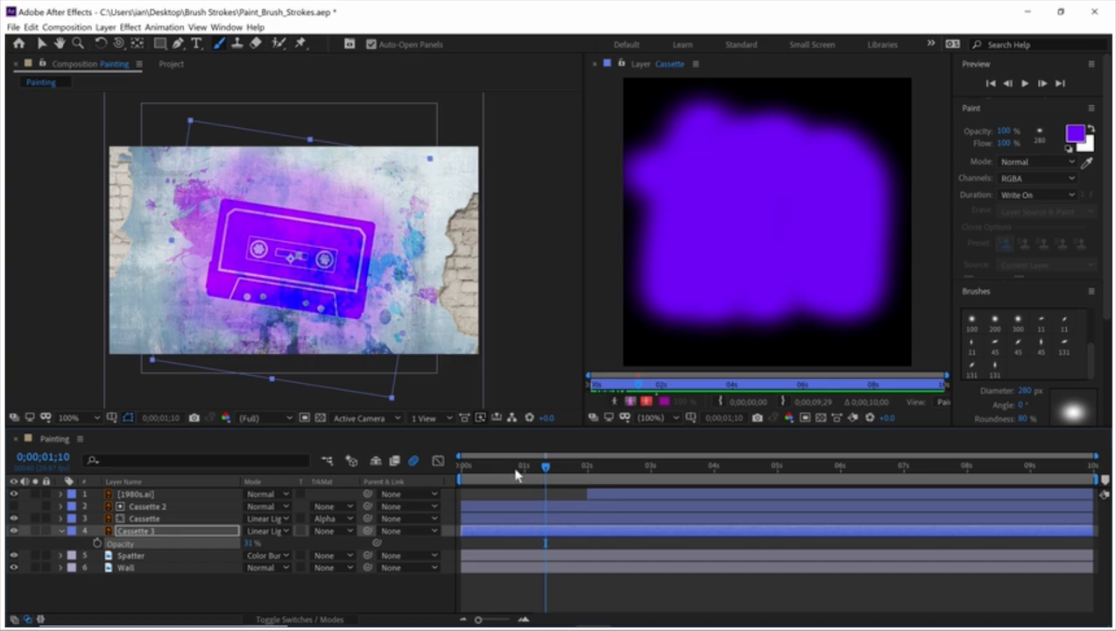
Shift the Cassette layer to start at about 0;00;00;23 and preview the animation from the beginning.
{"action": "mouse_move", "coordinate": [508, 466]}
{"action": "left_mouse_down"}
{"action": "mouse_move", "coordinate": [459, 466]}
{"action": "mouse_move", "coordinate": [511, 467]}
{"action": "left_mouse_up"}
{"action": "left_click", "coordinate": [143, 520]}
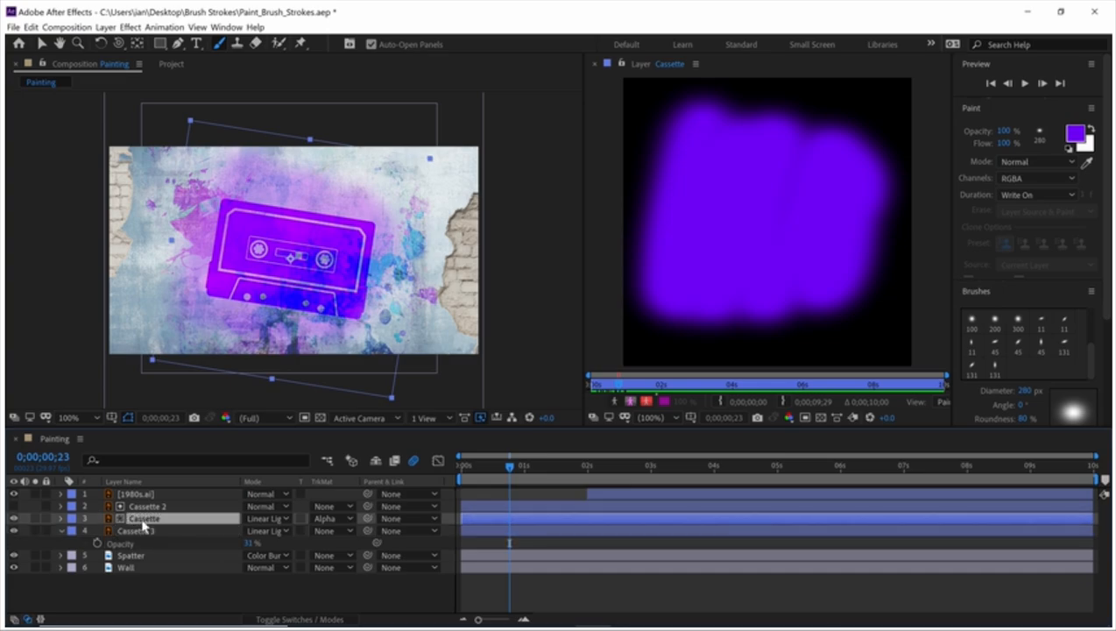
{"action": "left_click_drag", "start_coordinate": [469, 525], "coordinate": [516, 519]}
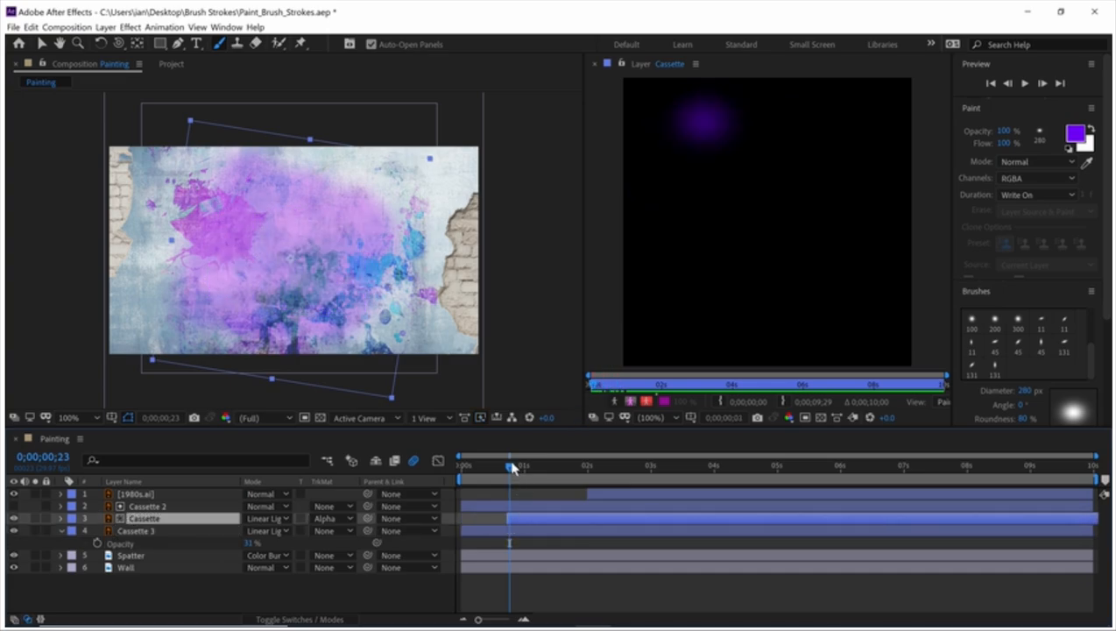
{"action": "left_click_drag", "start_coordinate": [510, 466], "coordinate": [437, 461]}
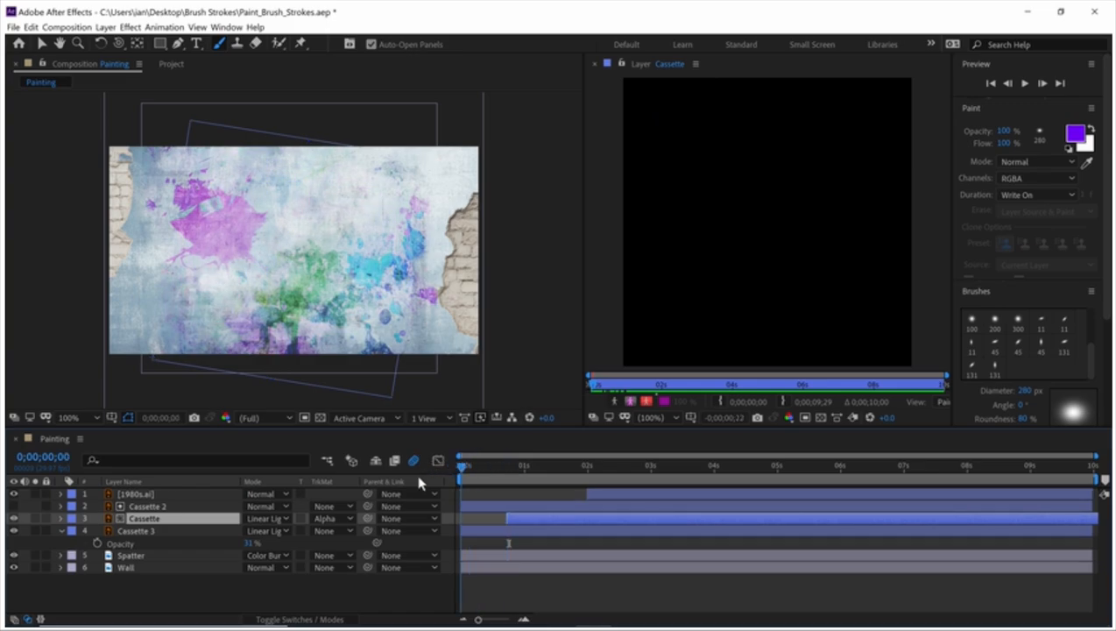
{"action": "key", "text": "space"}
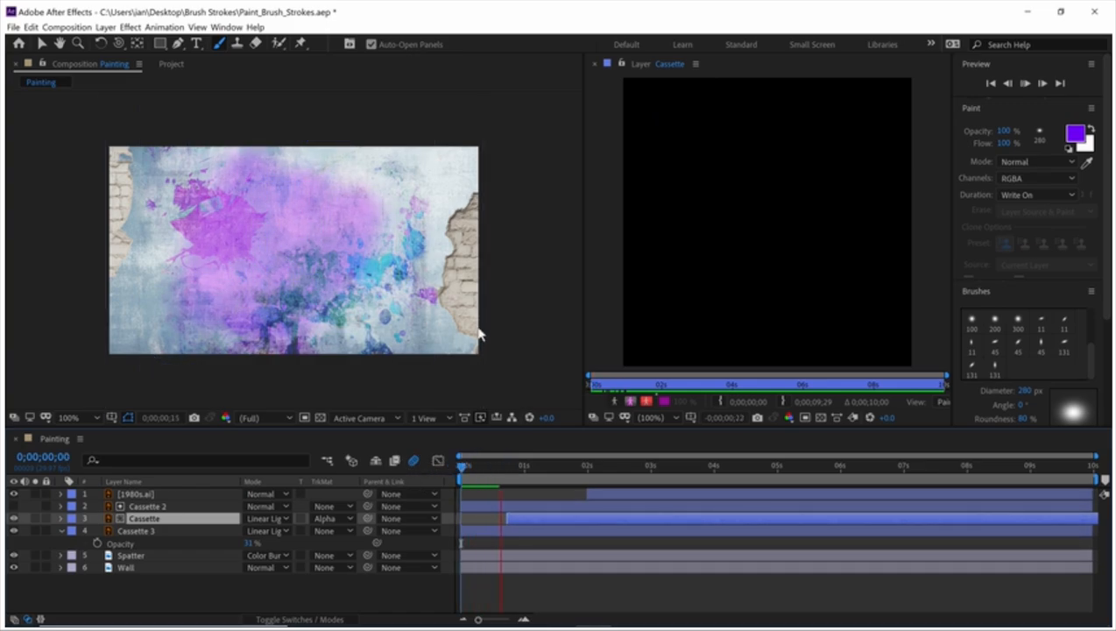